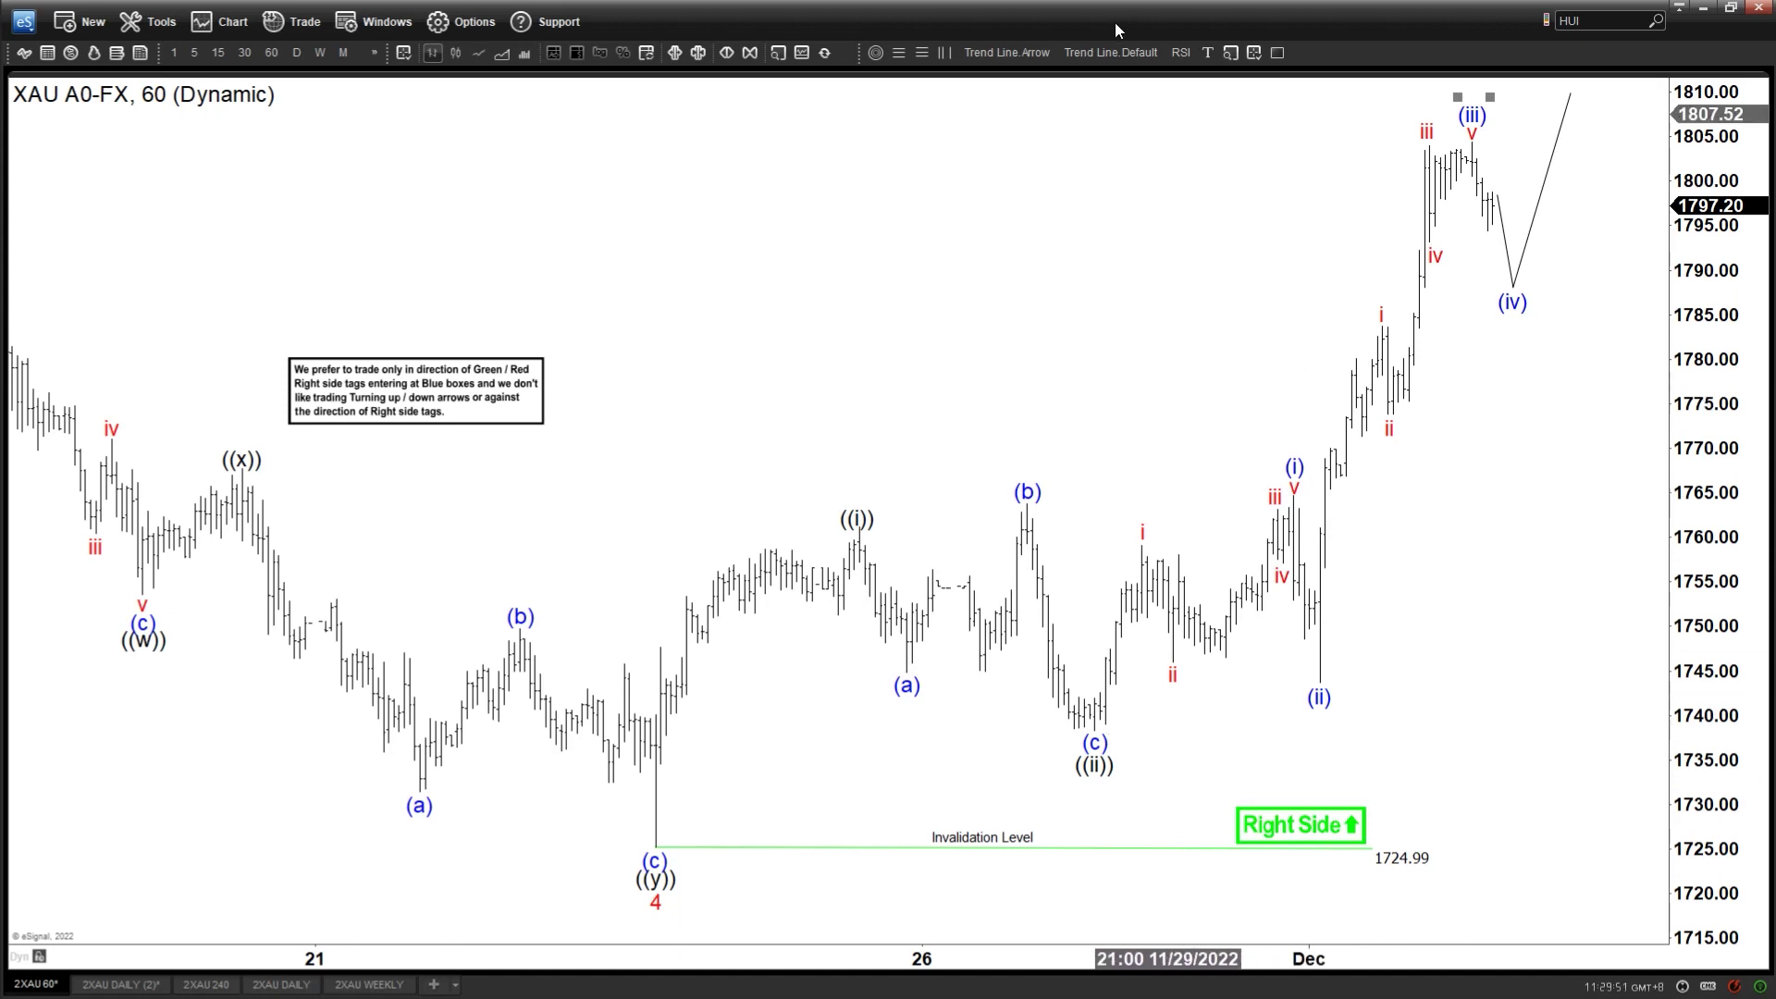
- Sketch temporary arrows from the ((ii)) low and the (ii) low up to the (iii) high, deleting each one
click(1040, 53)
drag(1105, 733, 1435, 119)
key(Delete)
click(1036, 53)
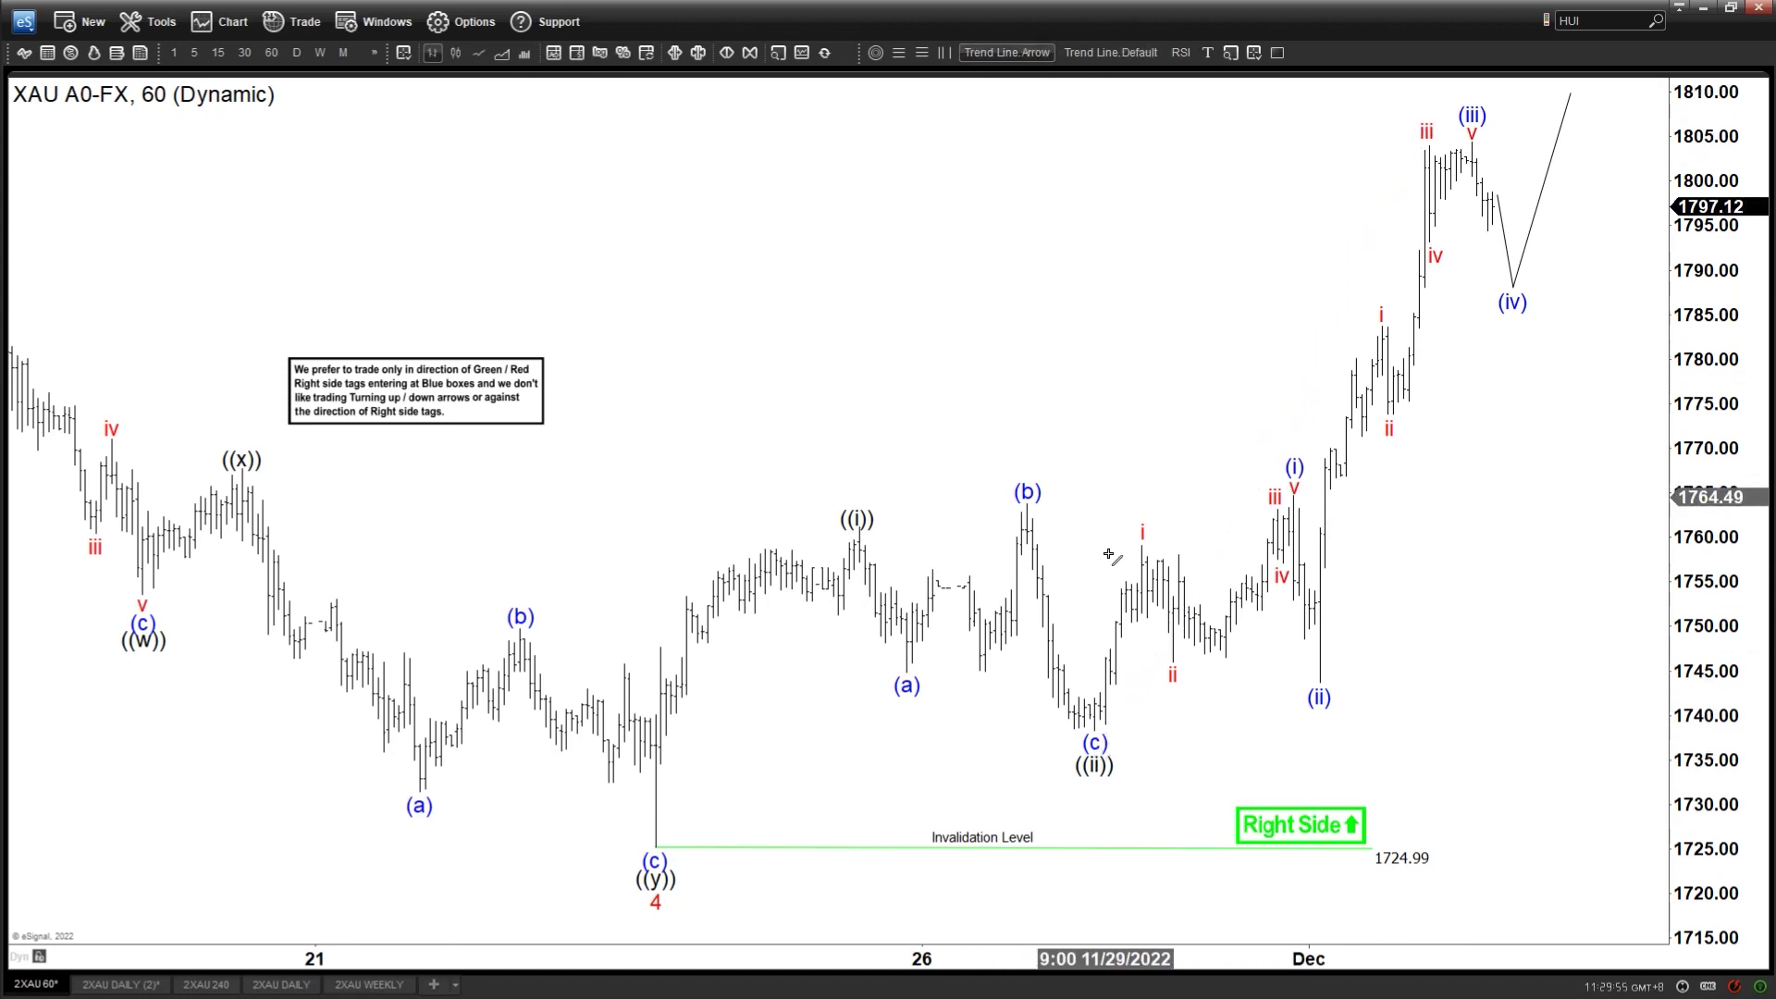
drag(1325, 679, 1471, 139)
key(Delete)
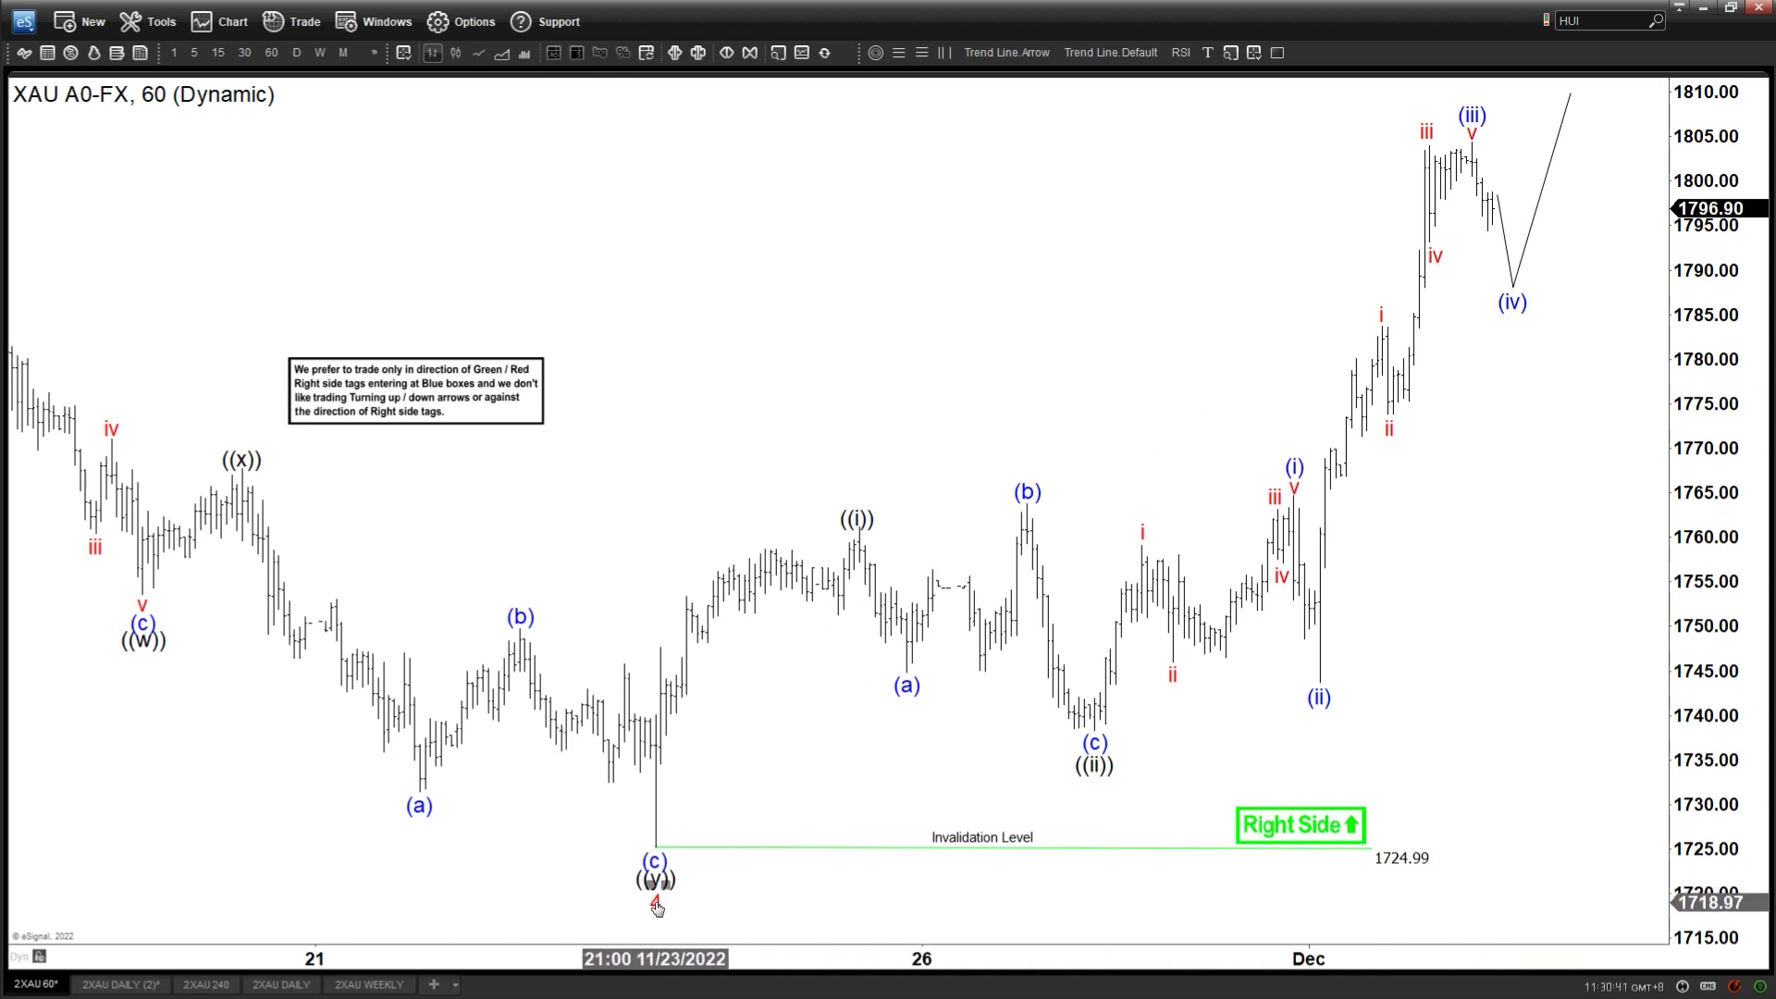
- Copy the red wave 4 label from the 60-minute chart to below the late-November low on the daily (2) chart
click(139, 987)
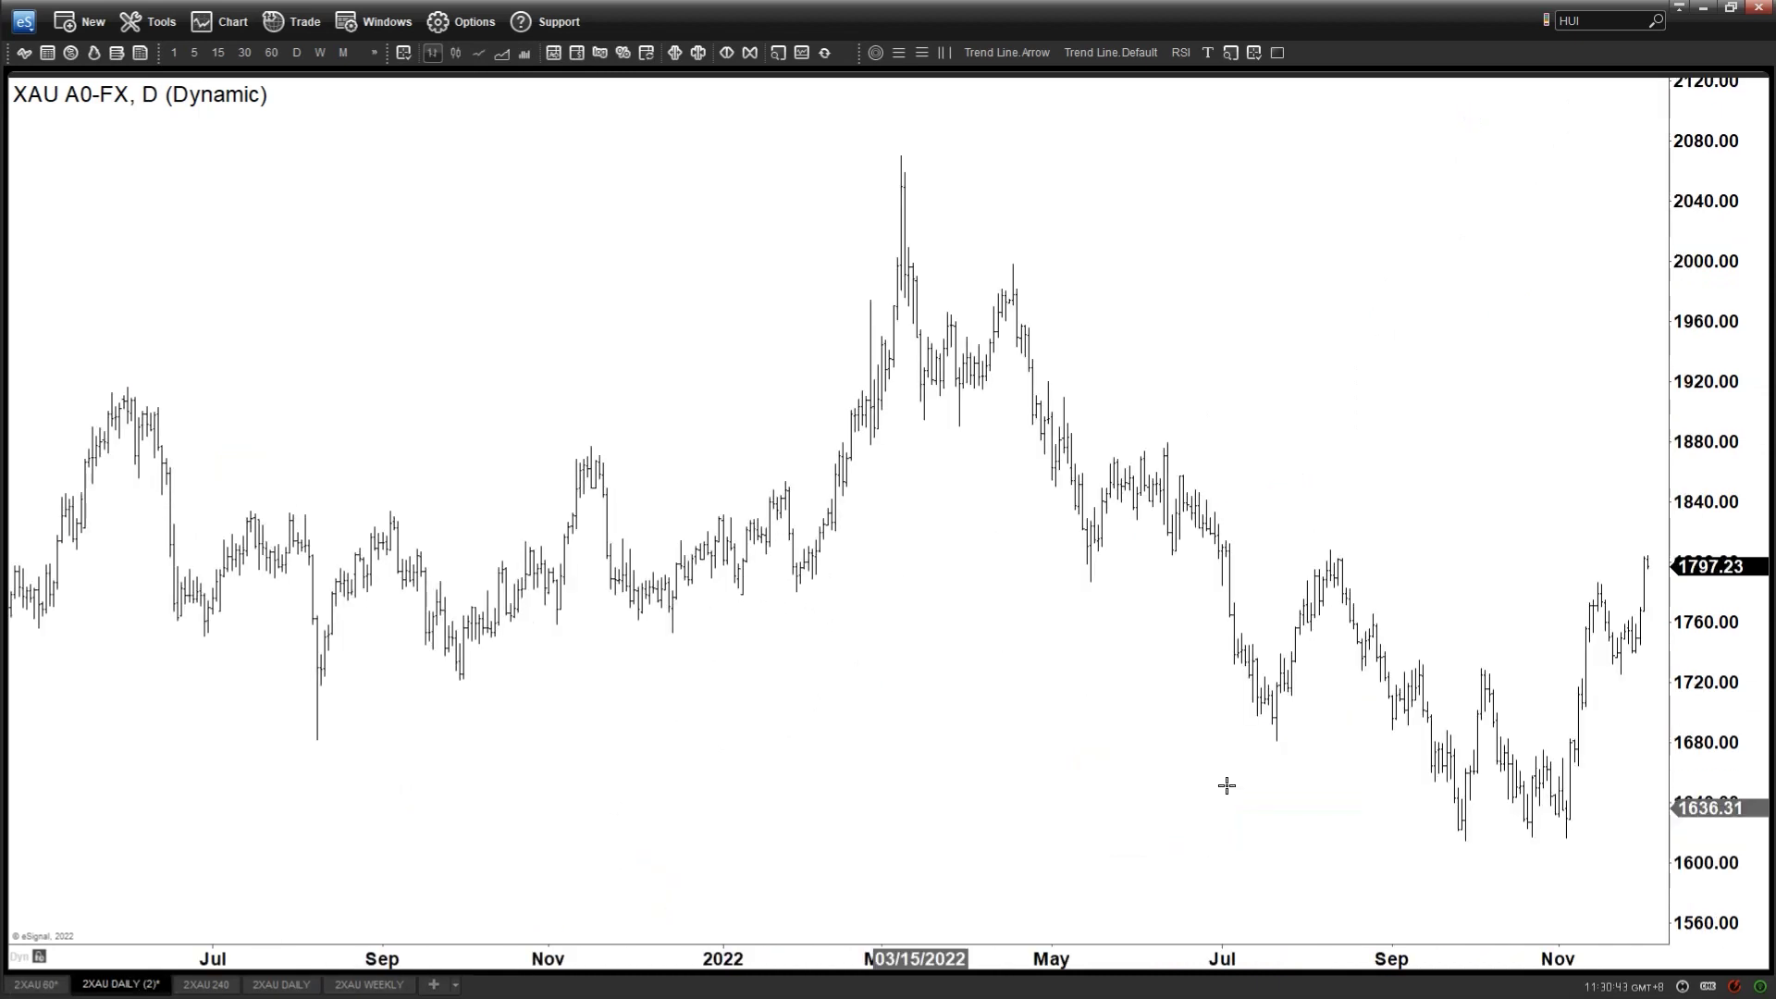
drag(1299, 635, 1403, 692)
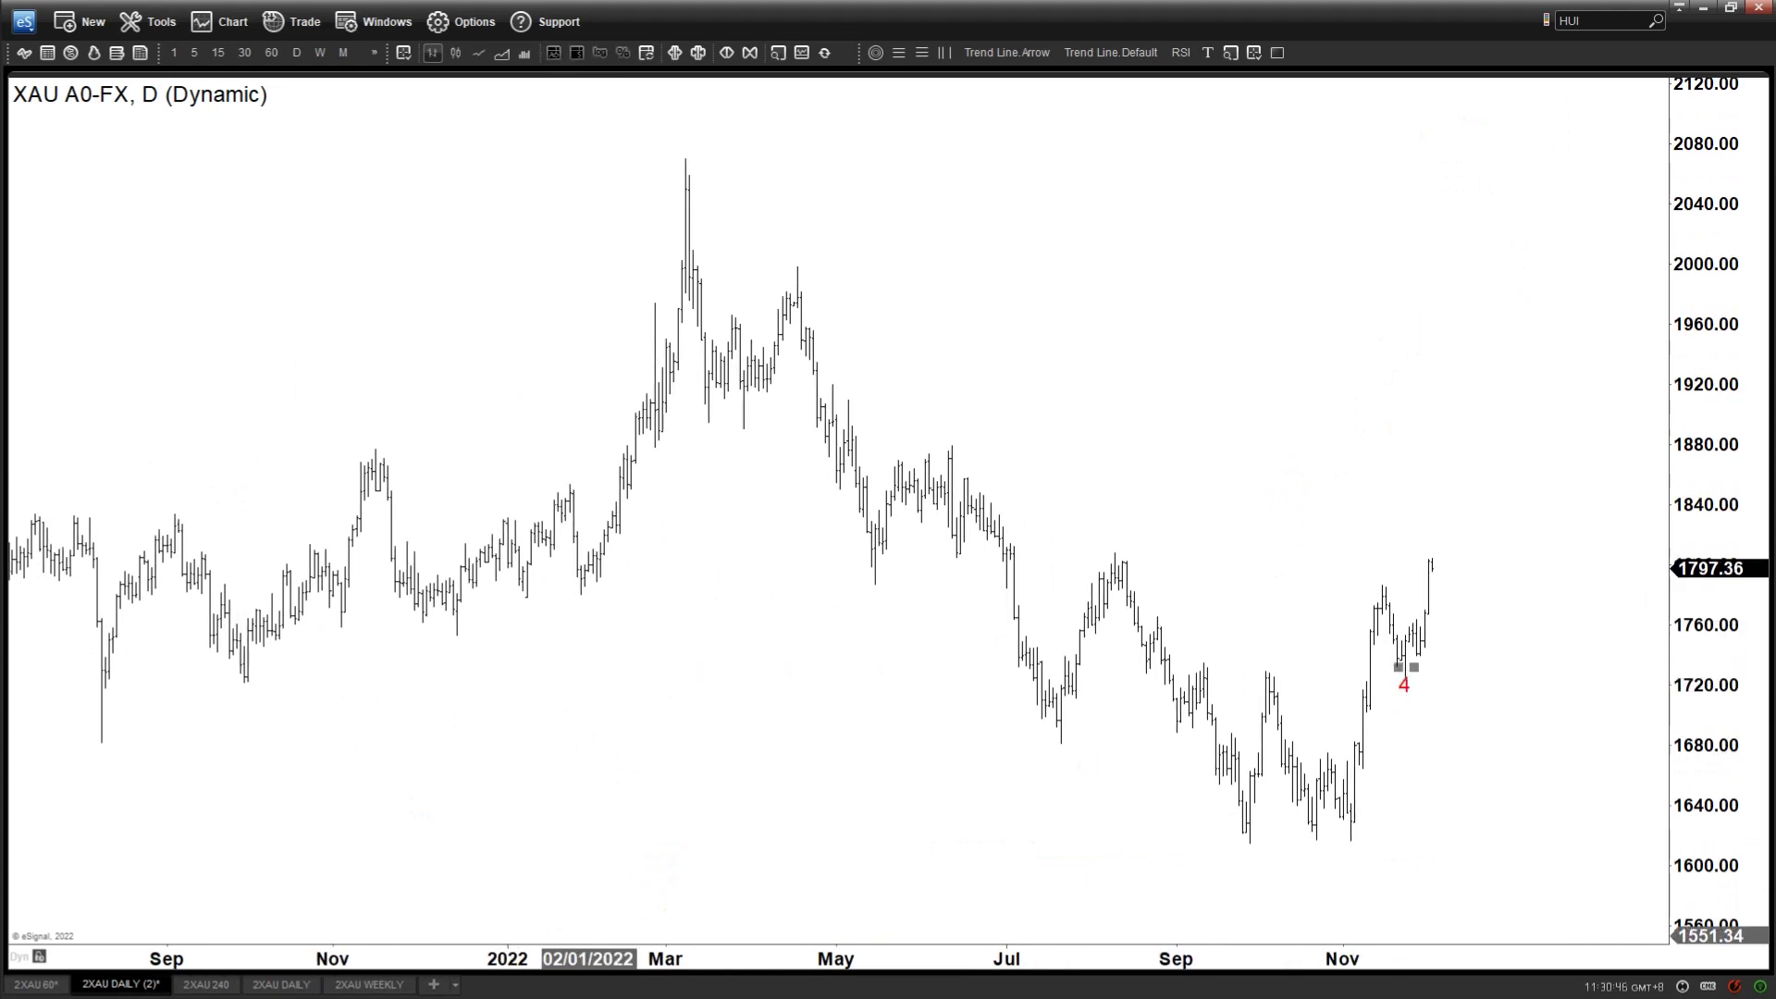
click(53, 990)
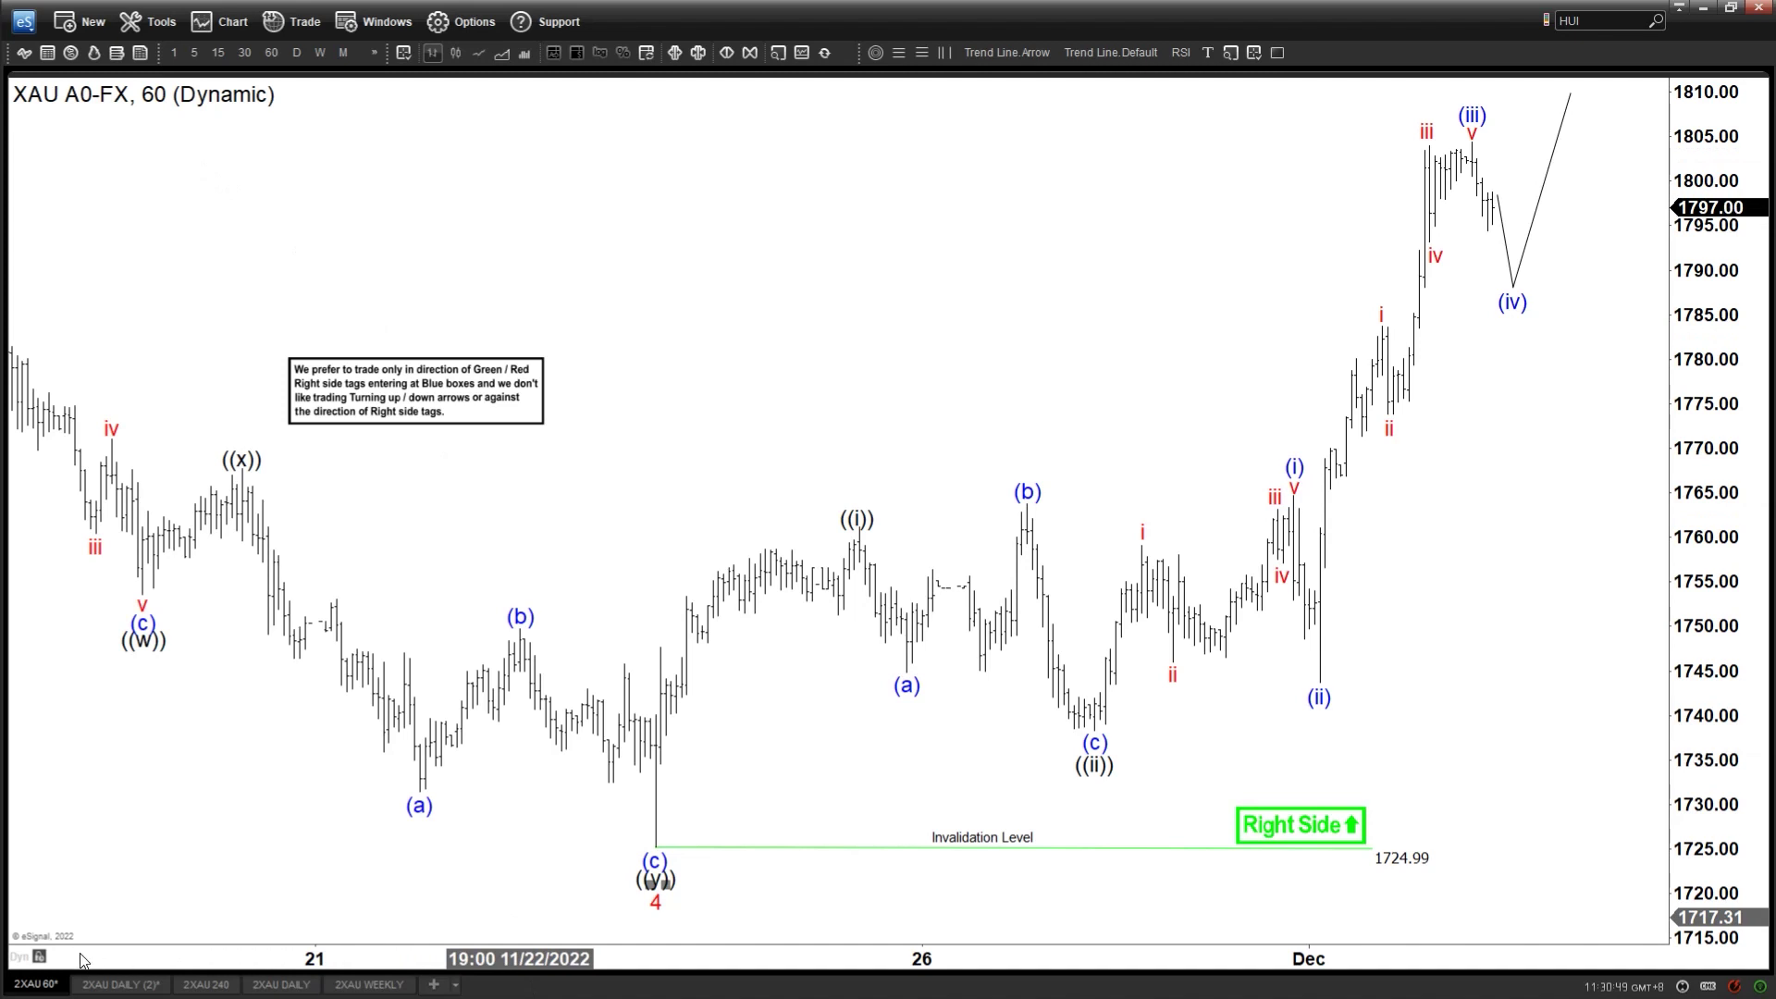
click(104, 984)
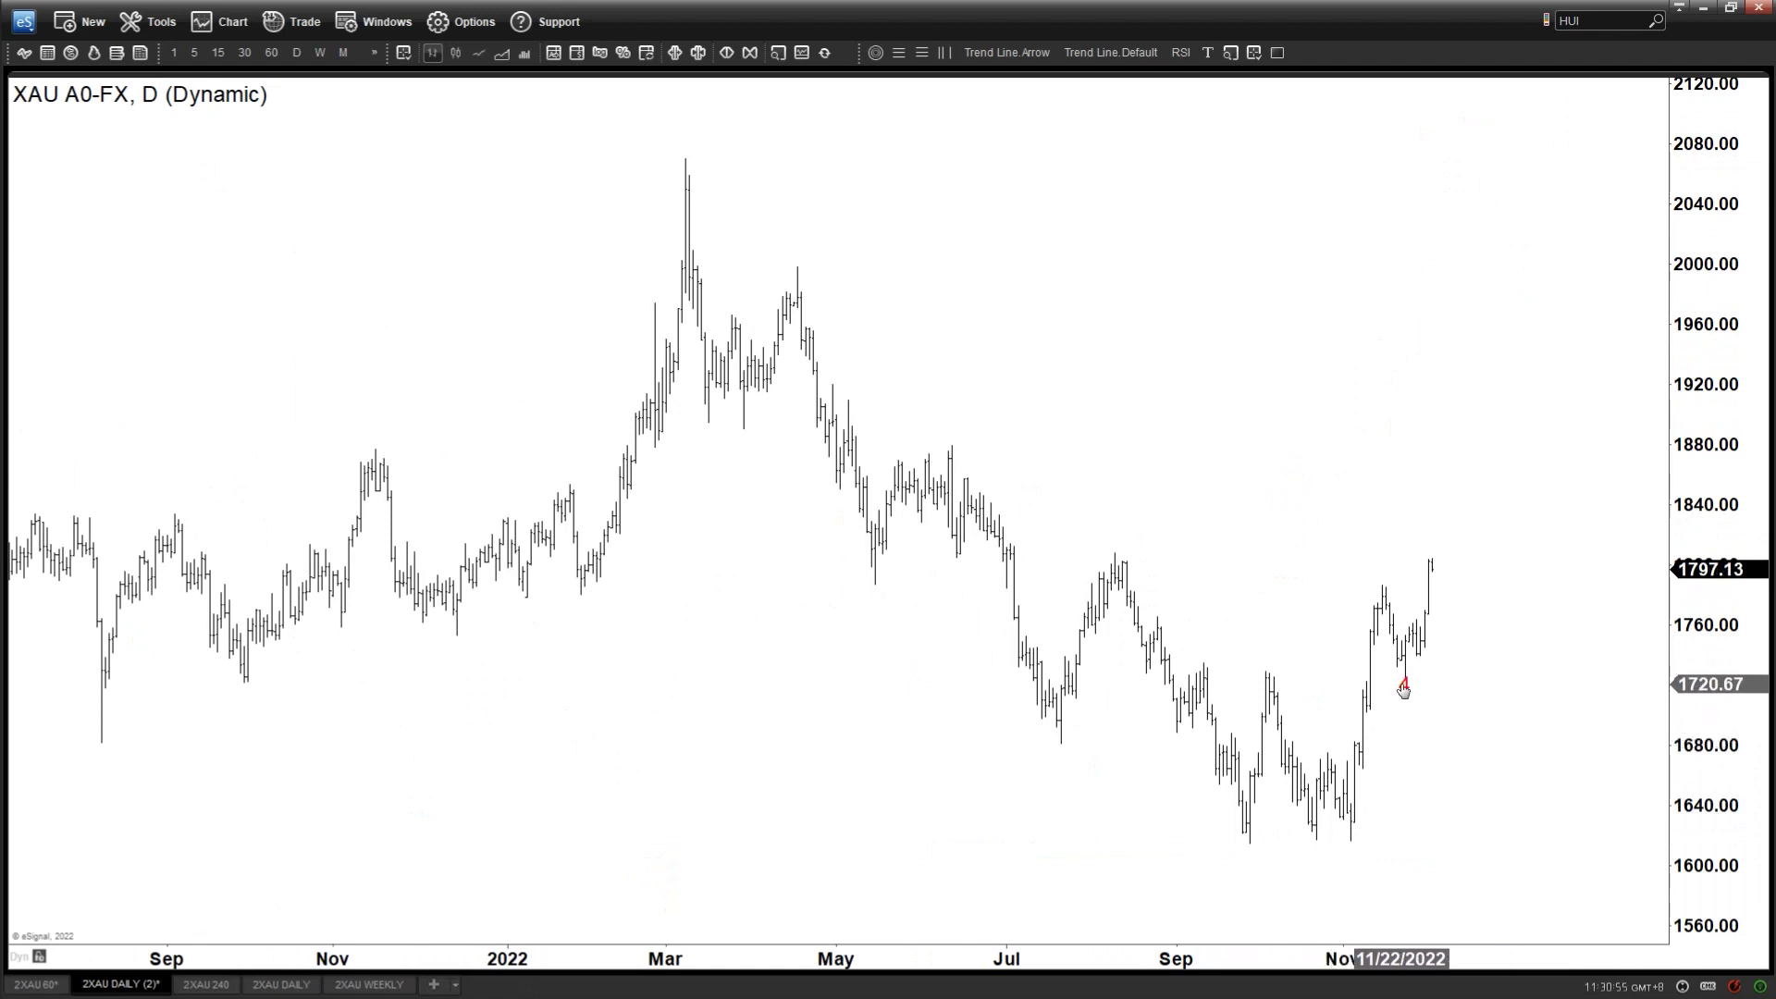
- Add copies of the red label as 3 above the mid-November high and 2 below the October low
drag(1388, 644, 1383, 574)
click(1289, 562)
drag(1388, 581, 1326, 863)
double_click(1321, 849)
text(2)
click(1400, 819)
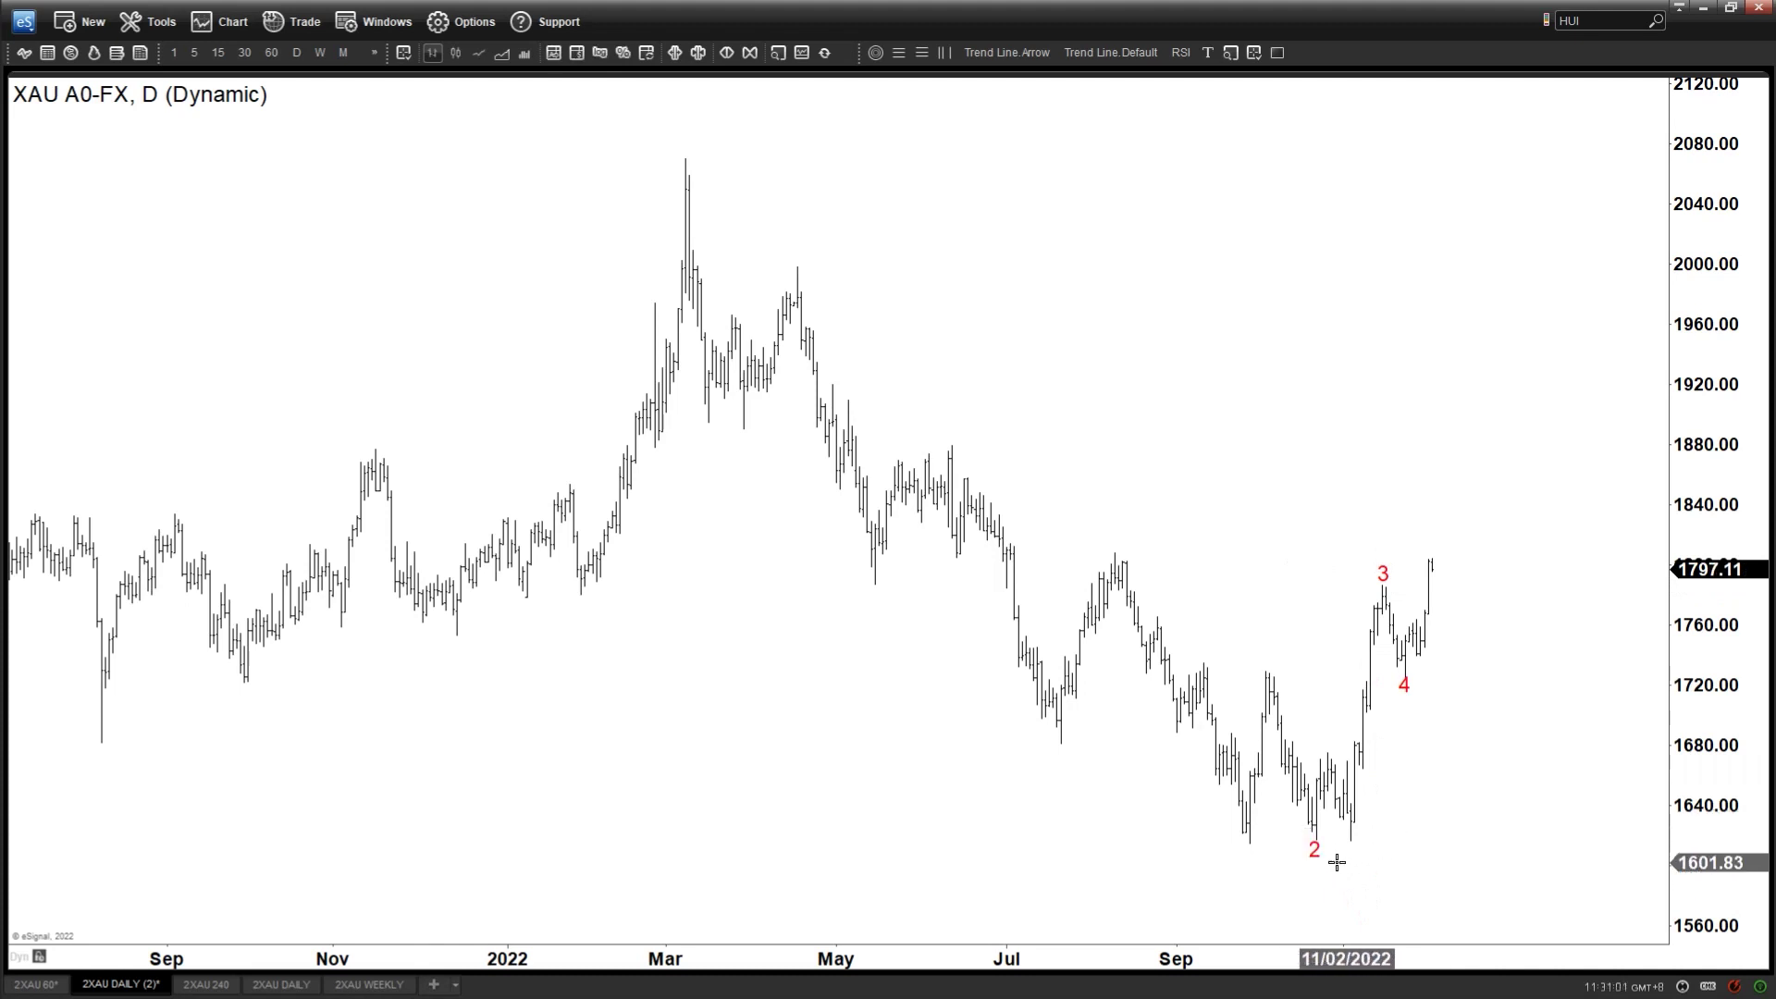
- Copy the red 2 label above the early-October high and change its text to 1
drag(1320, 851, 1271, 653)
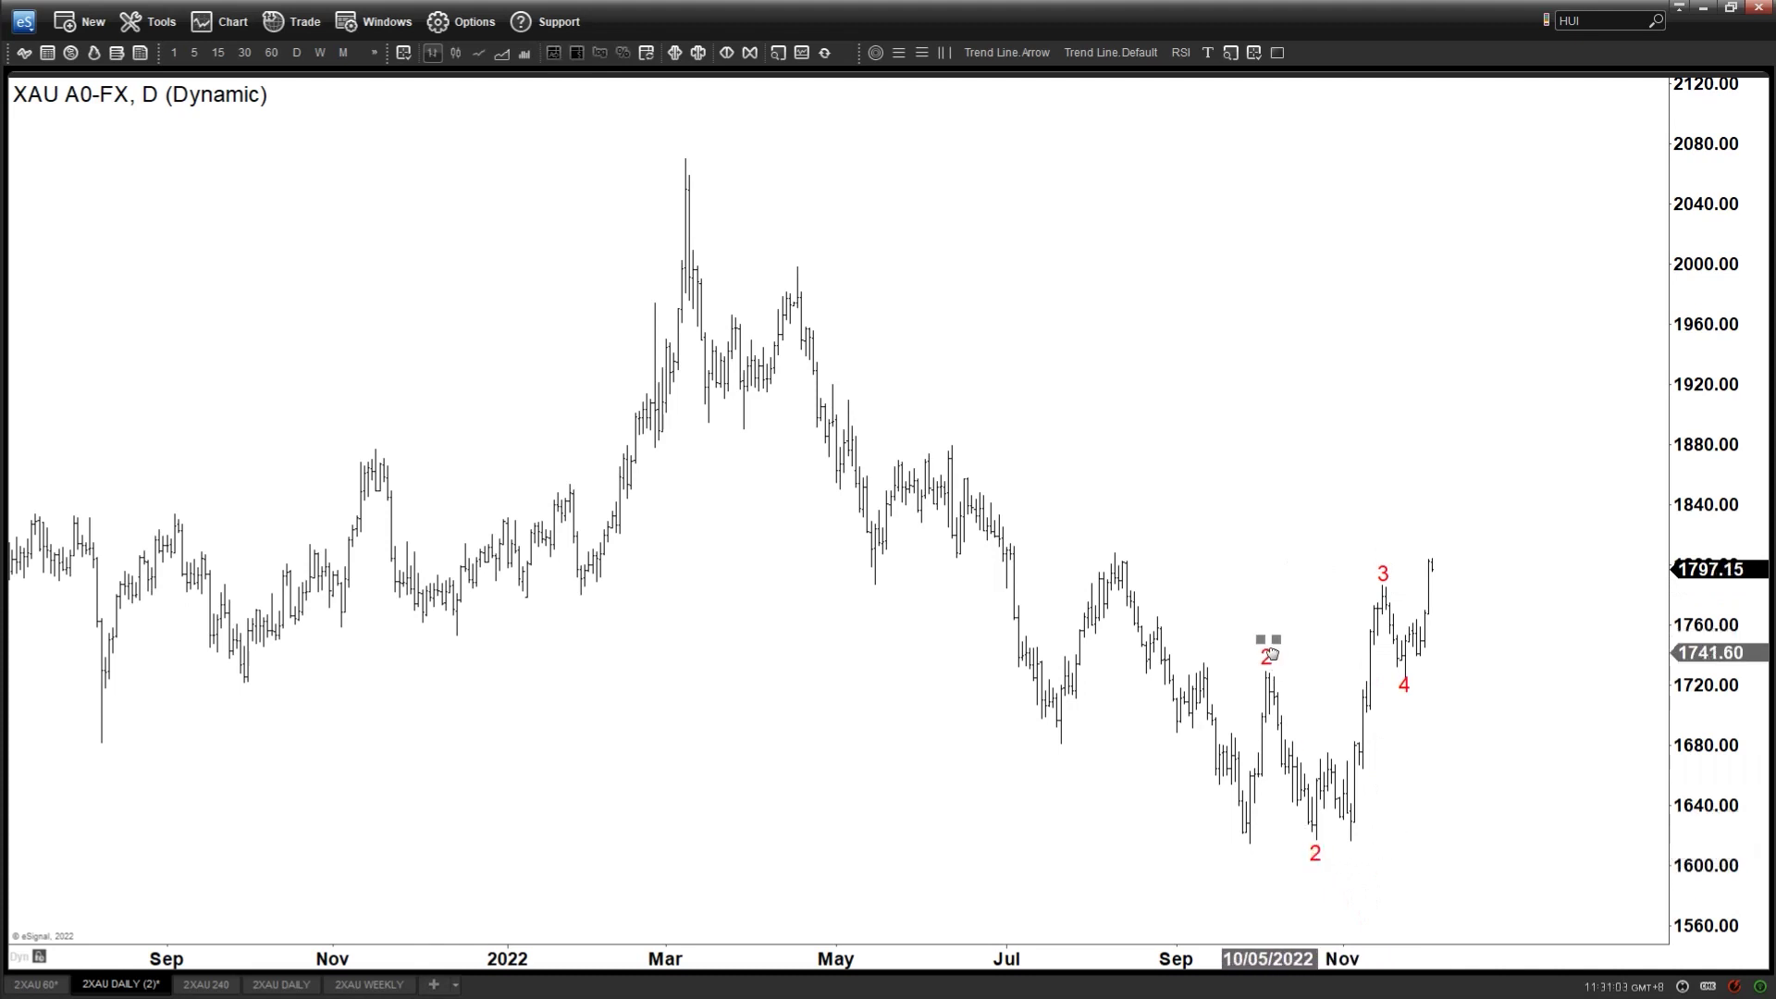
double_click(1267, 658)
text(1)
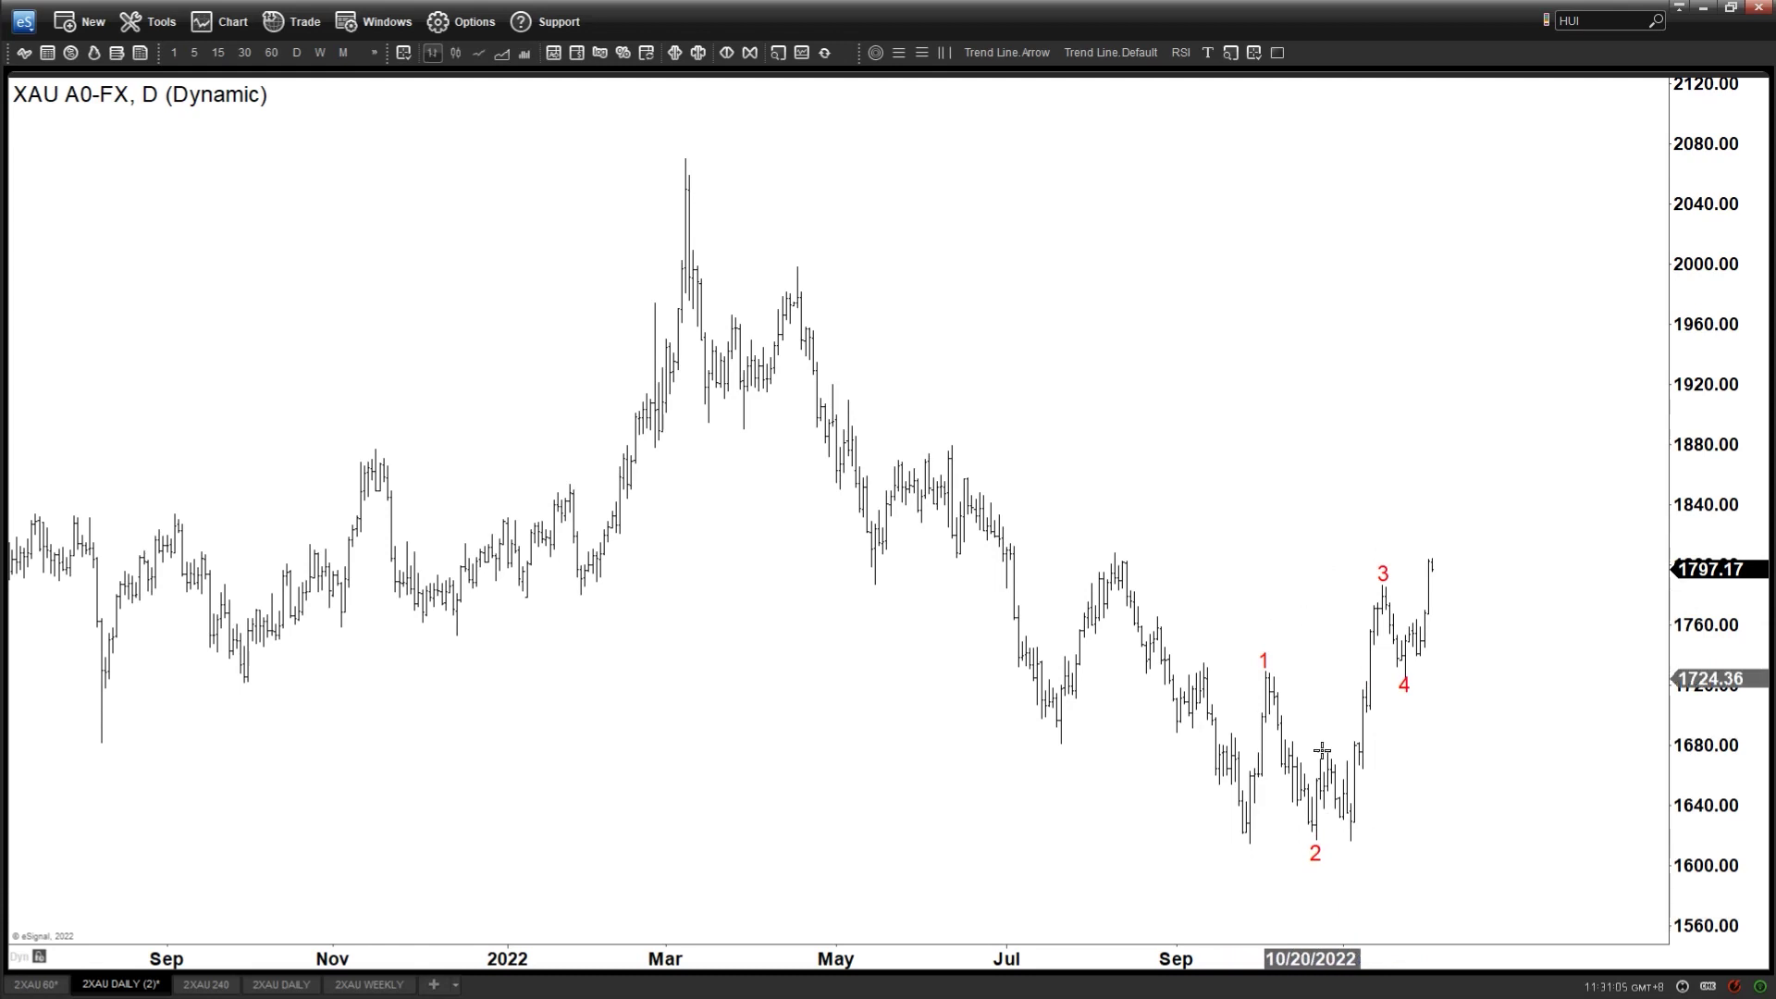
- Draw projected trend lines from the latest high down to about 1785 and back up to about 1840
click(1110, 52)
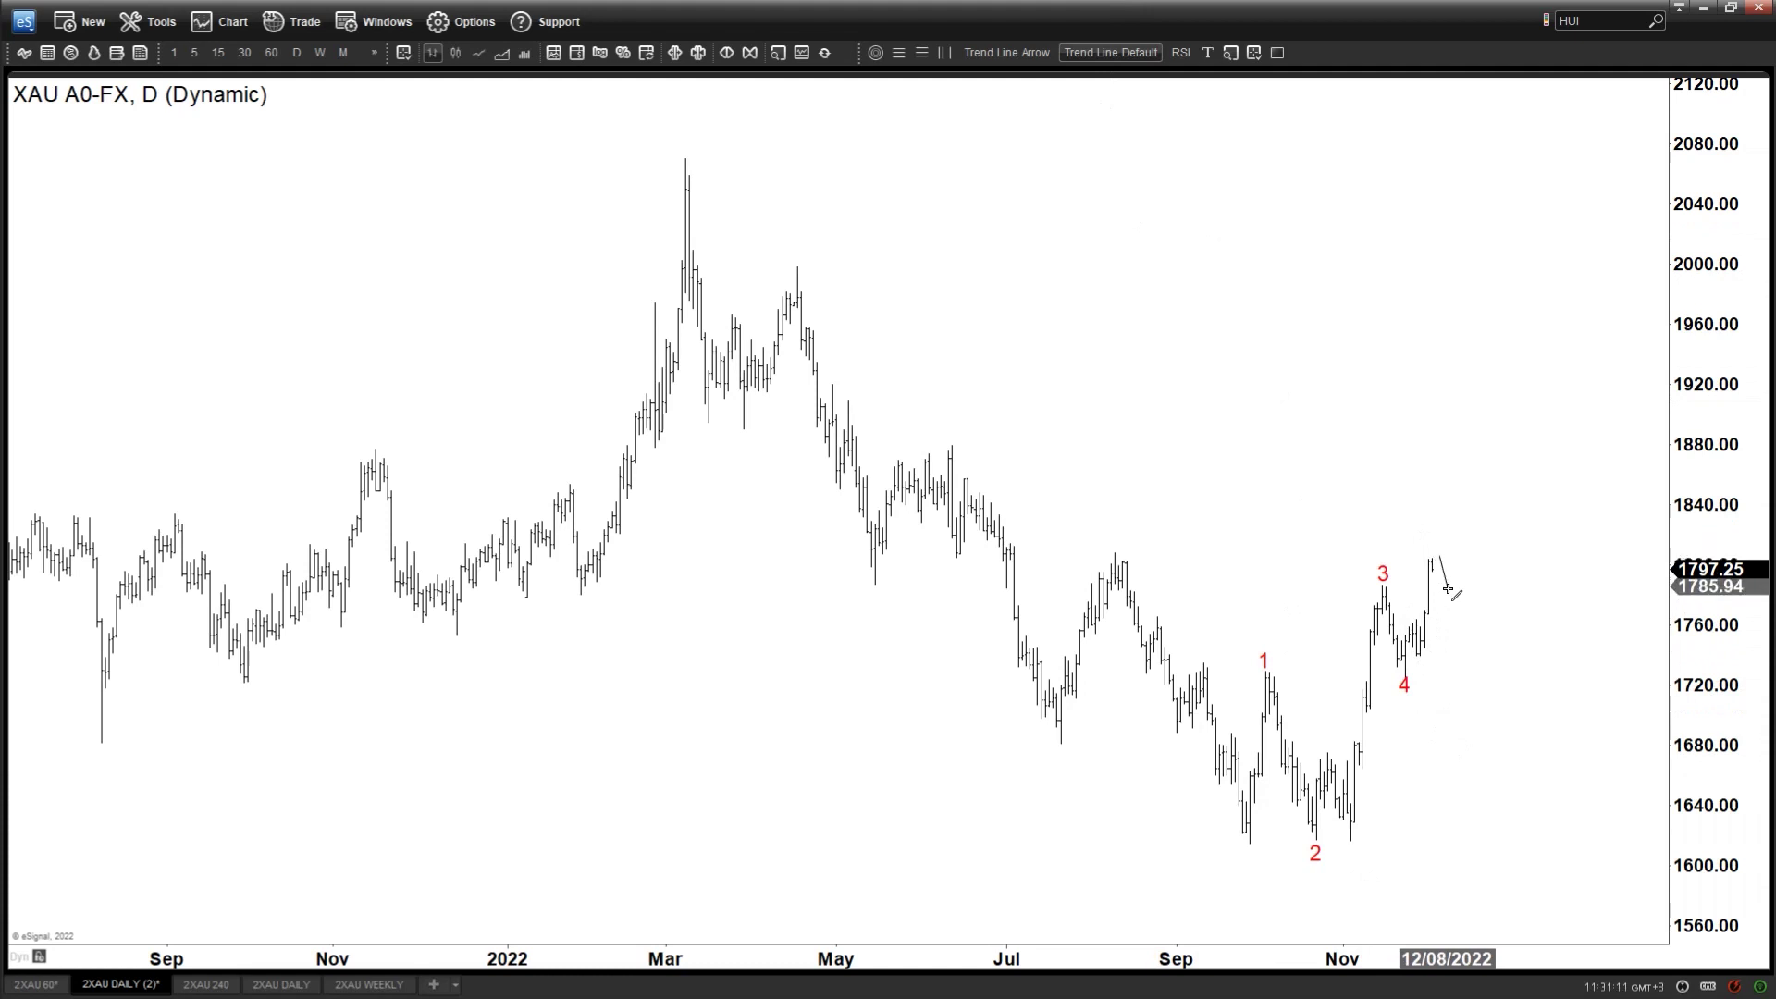
drag(1451, 590, 1471, 507)
key(Escape)
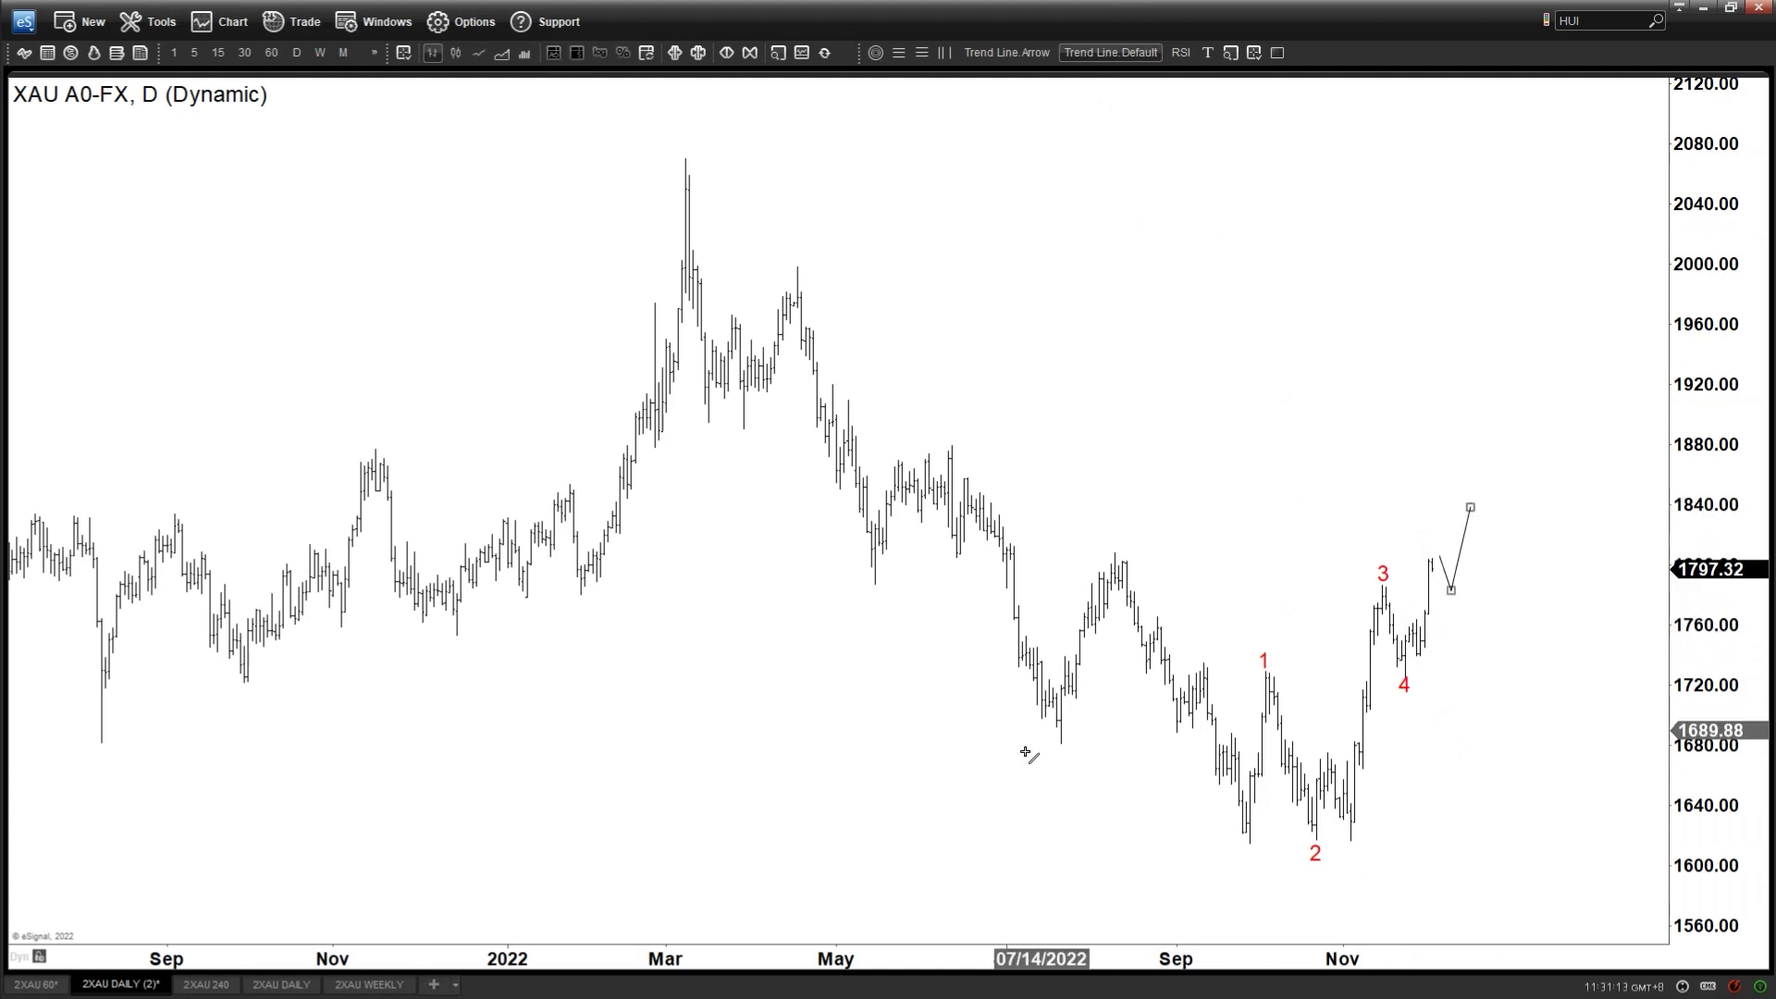
- Copy the red 3 label to the top of the projected path and change its text to 5
drag(1384, 577, 1469, 495)
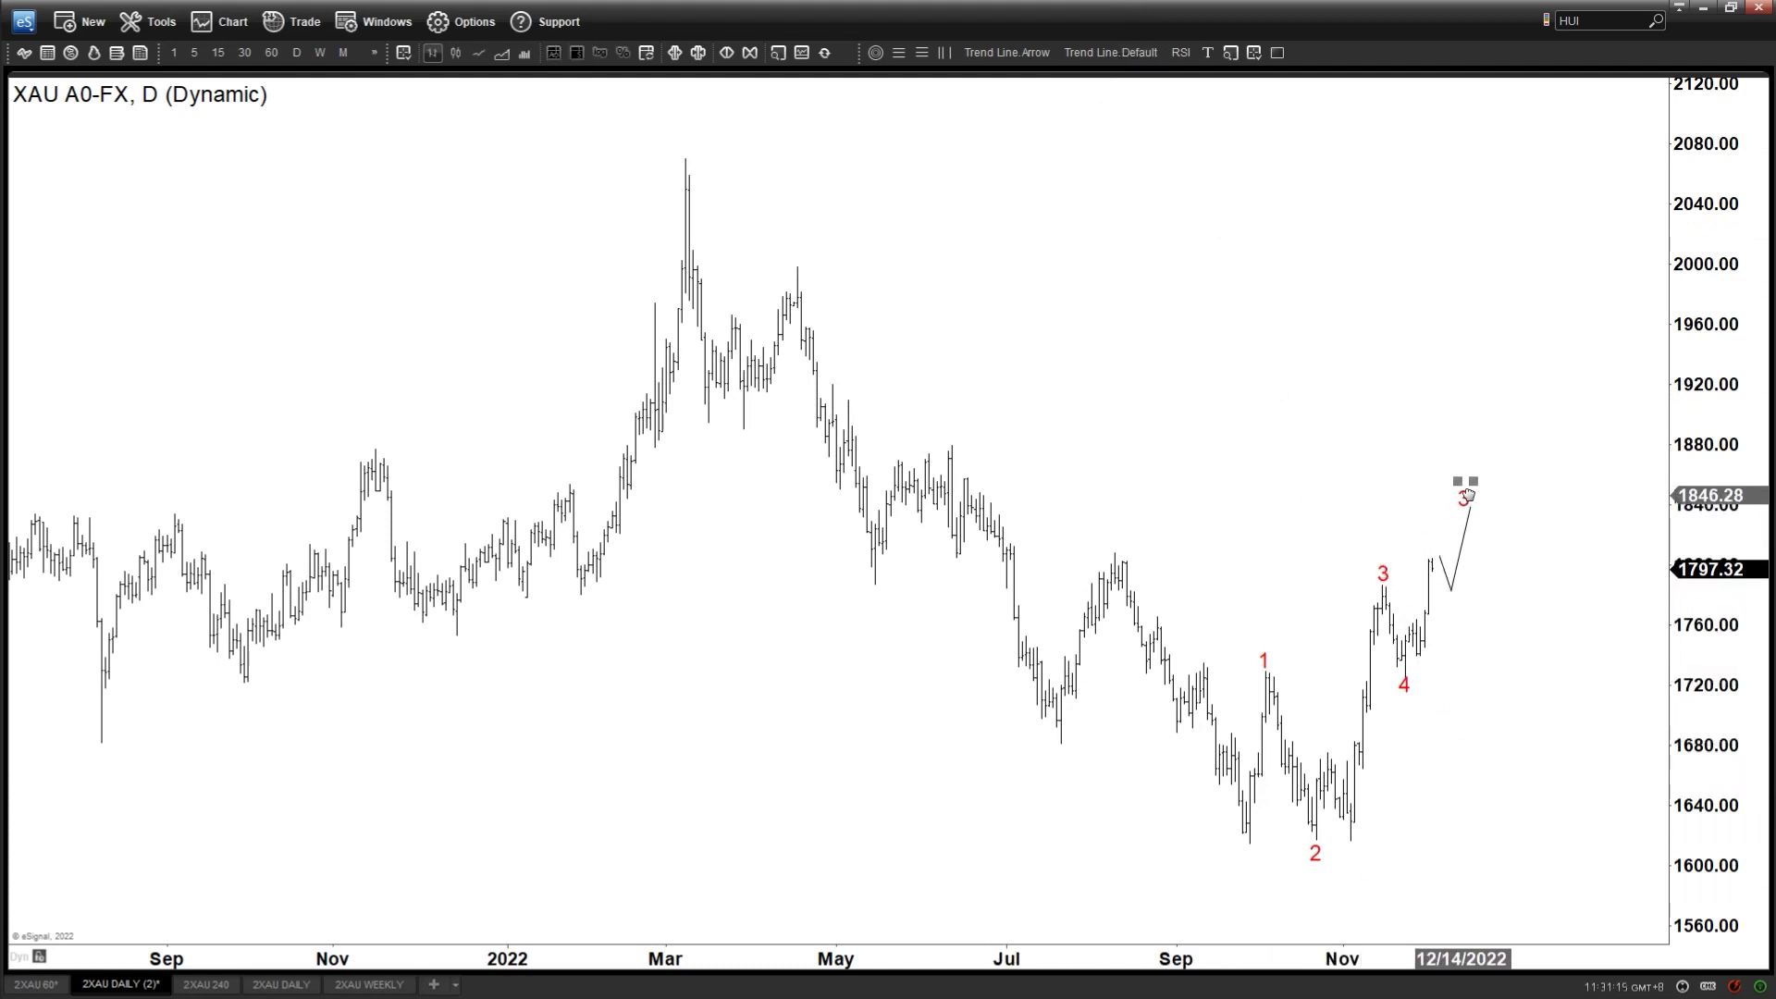
double_click(1473, 488)
text(5)
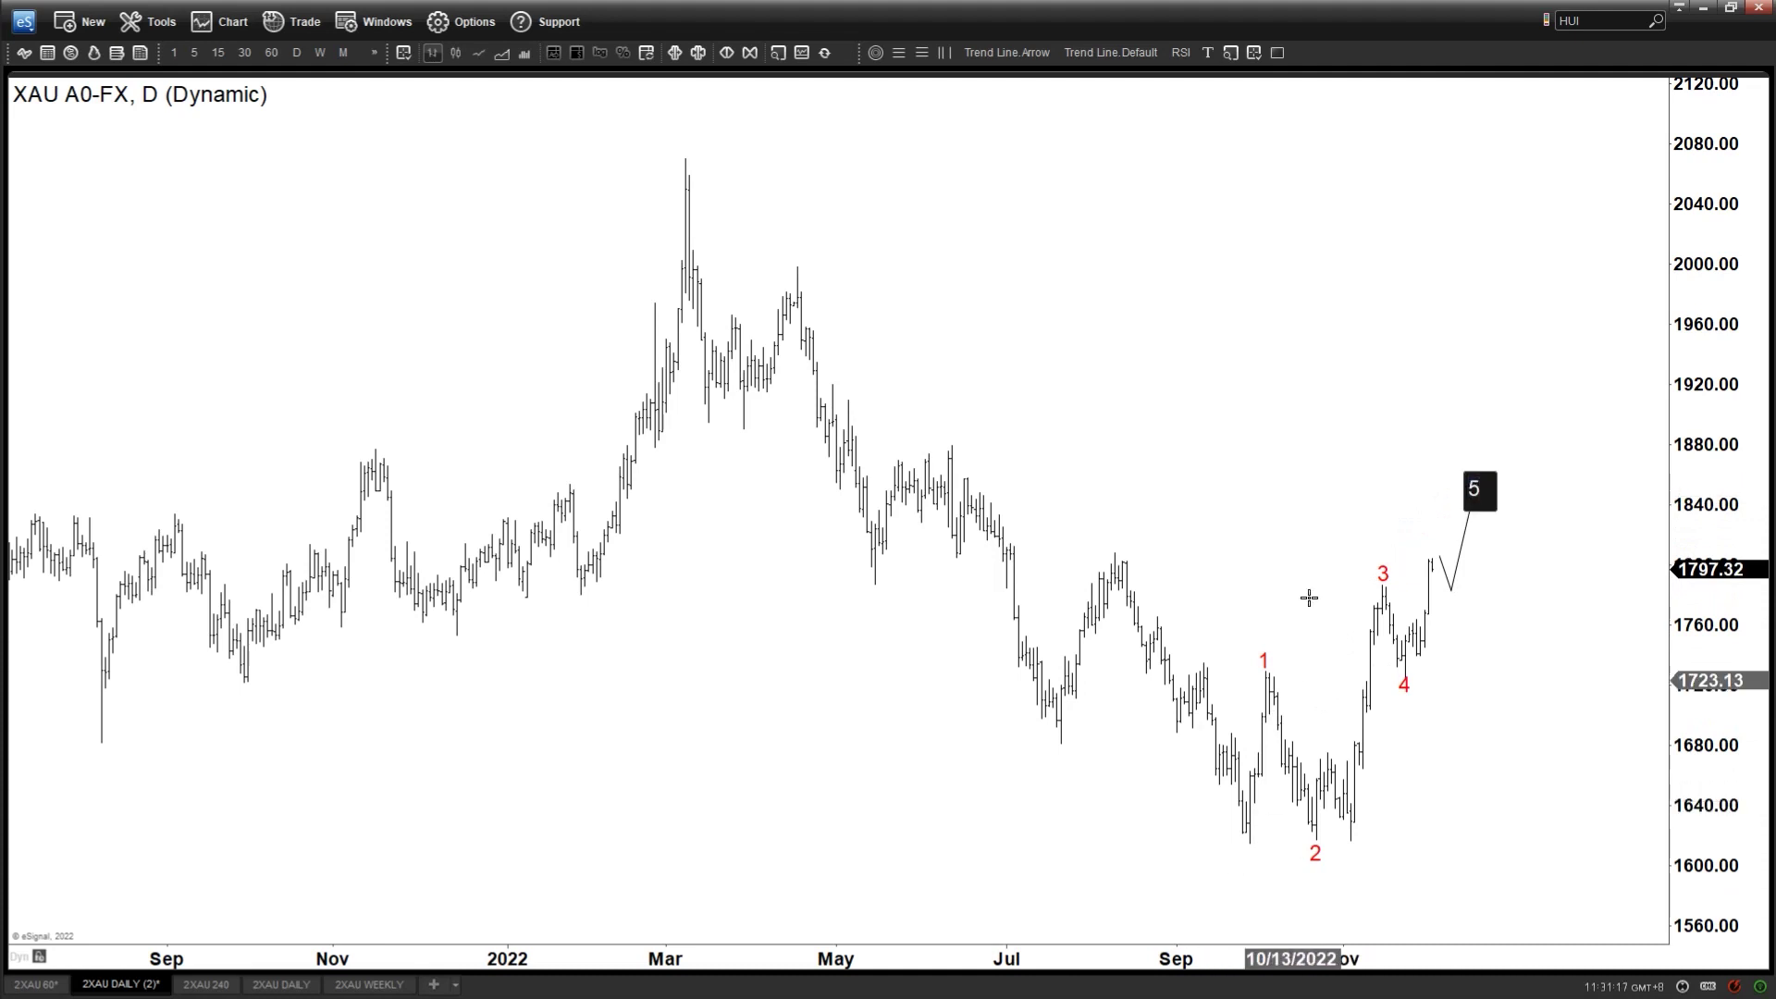
click(1512, 595)
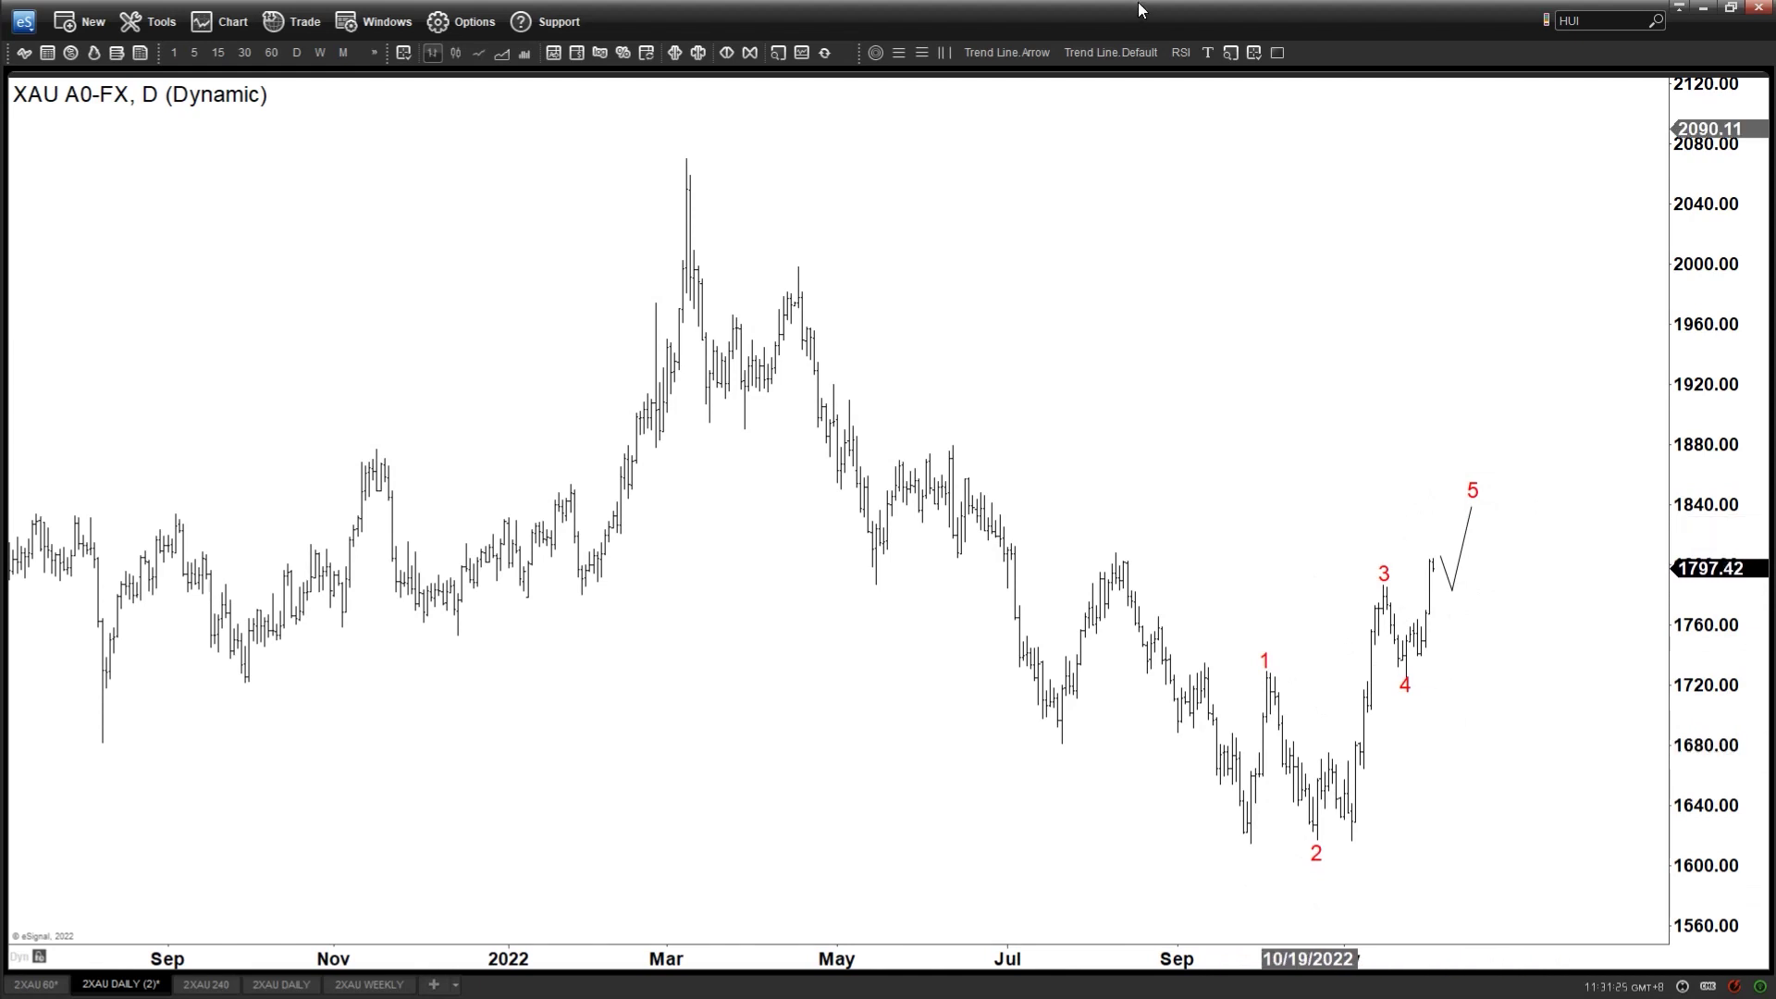
- Extend the projection from wave 5 with a zigzag to about 1760, 1800 and 1727, followed by a rise to about 1925
click(1096, 52)
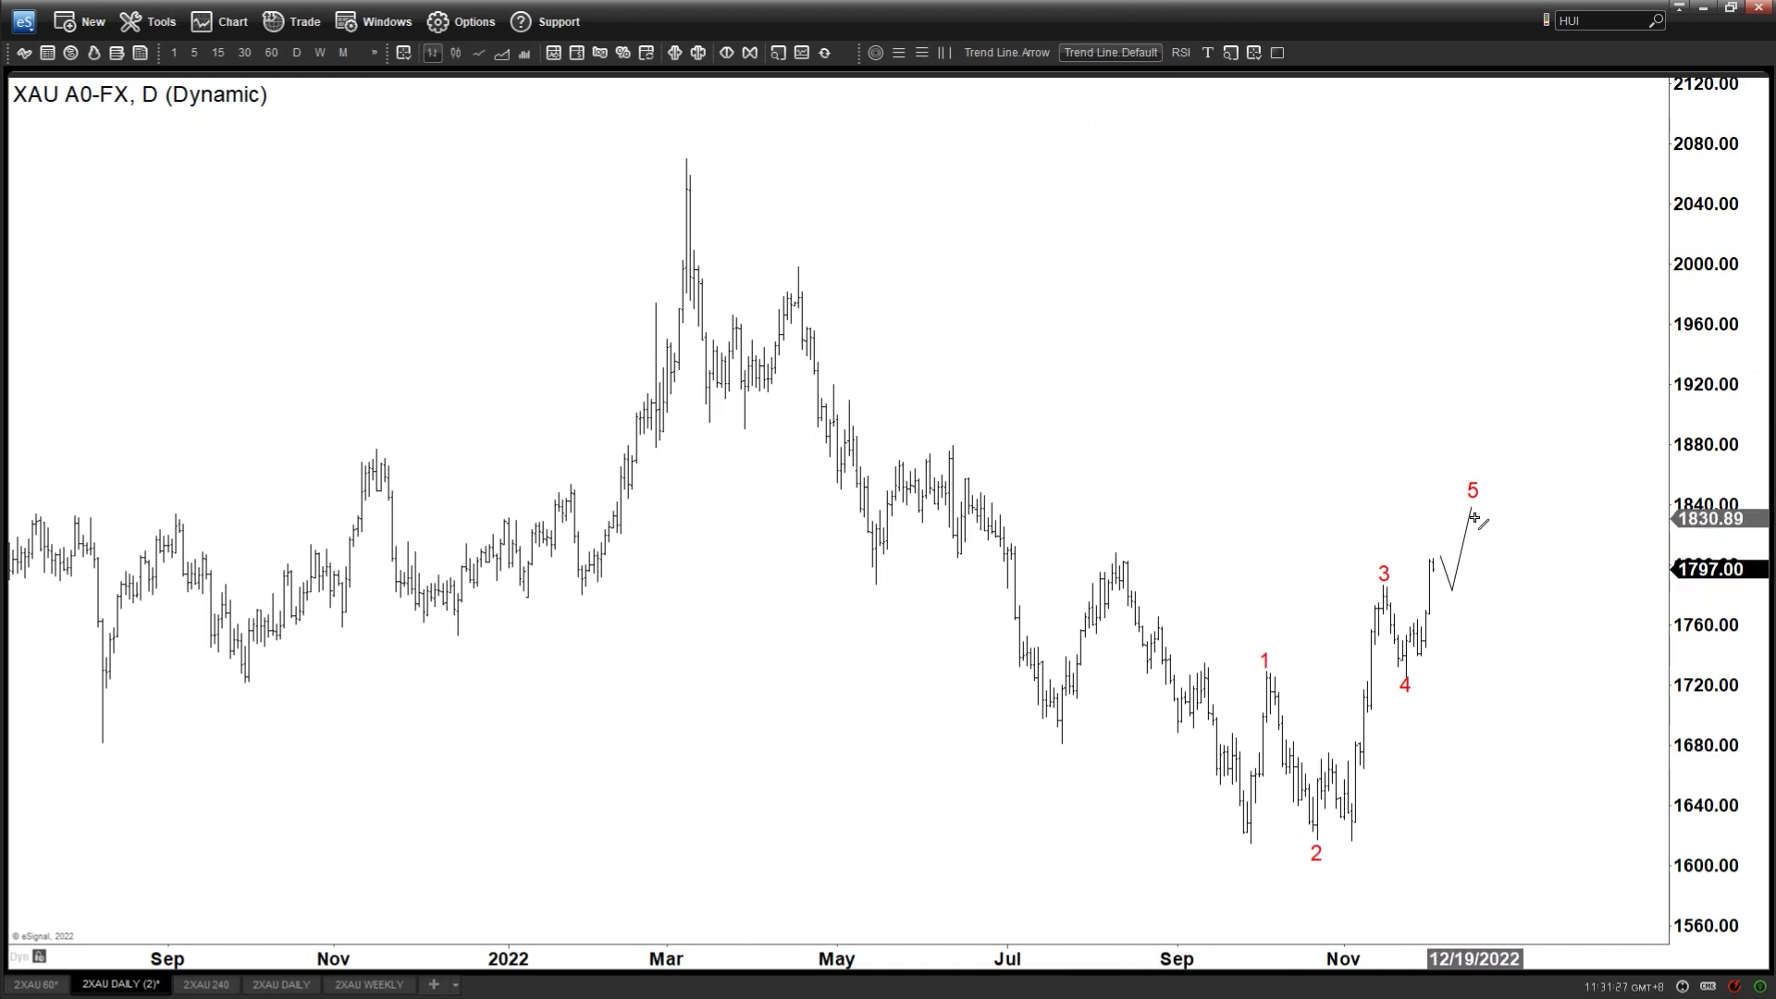
mouse_move(1471, 506)
mouse_down()
mouse_move(1492, 673)
mouse_move(1486, 624)
mouse_up()
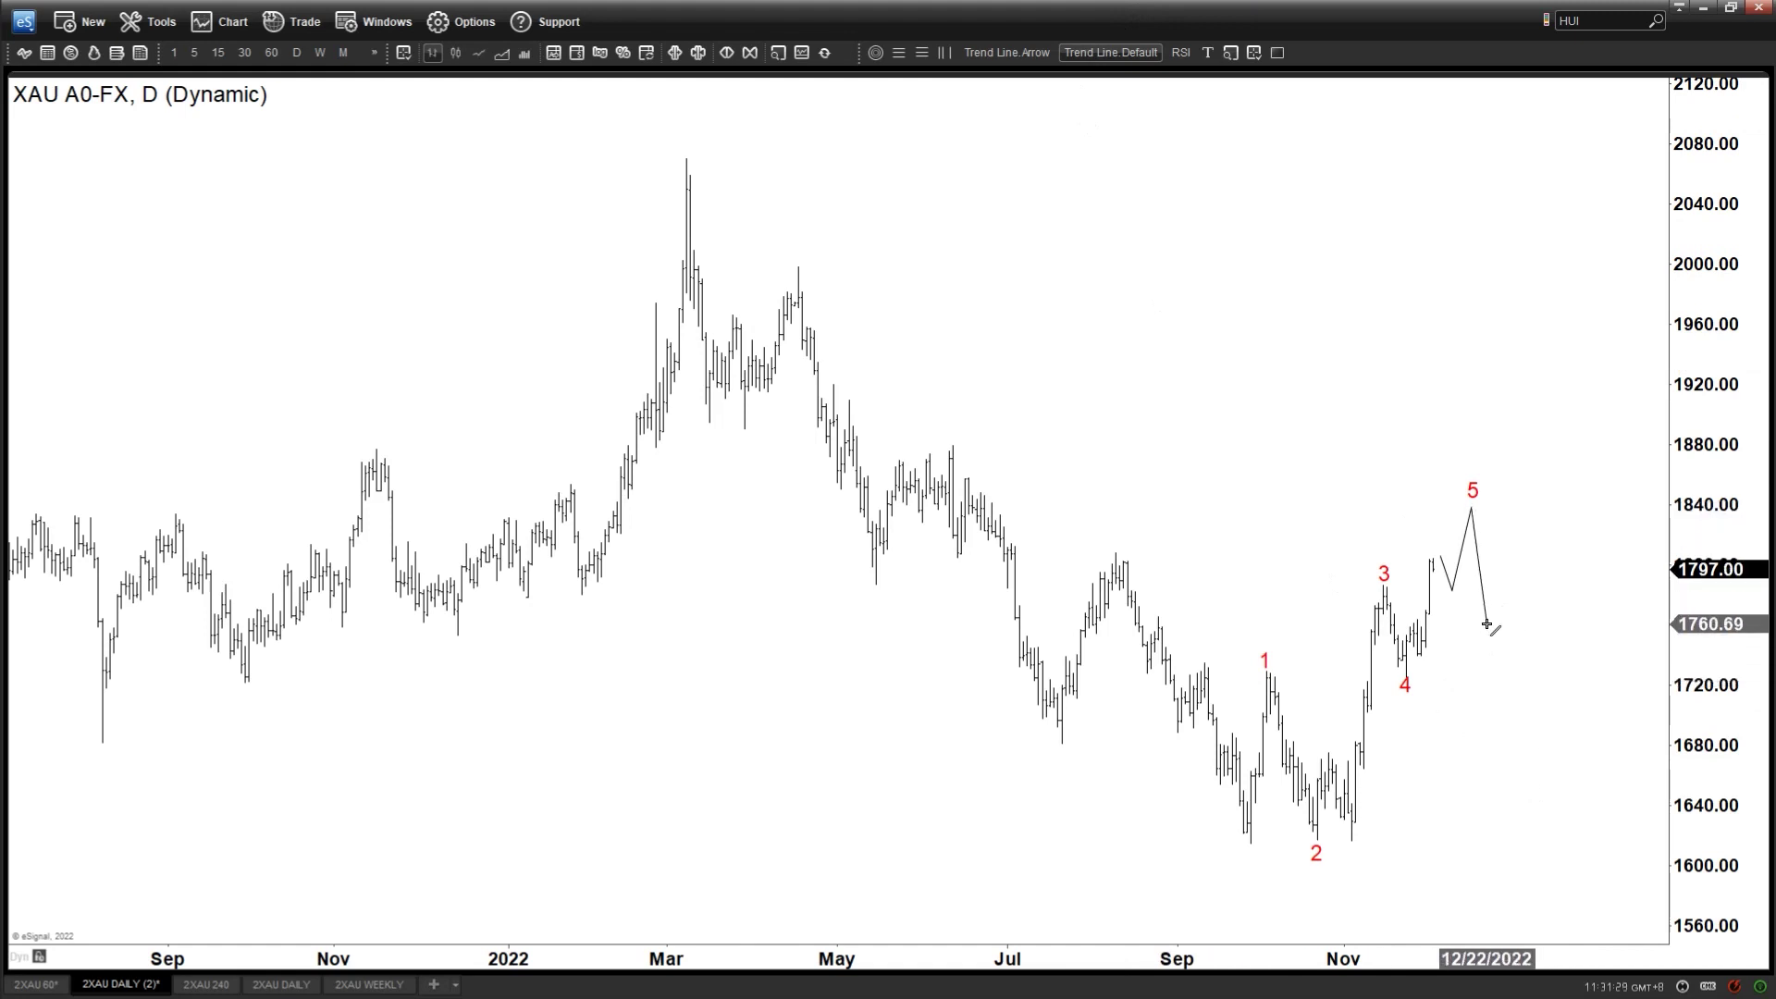
drag(1509, 568, 1533, 680)
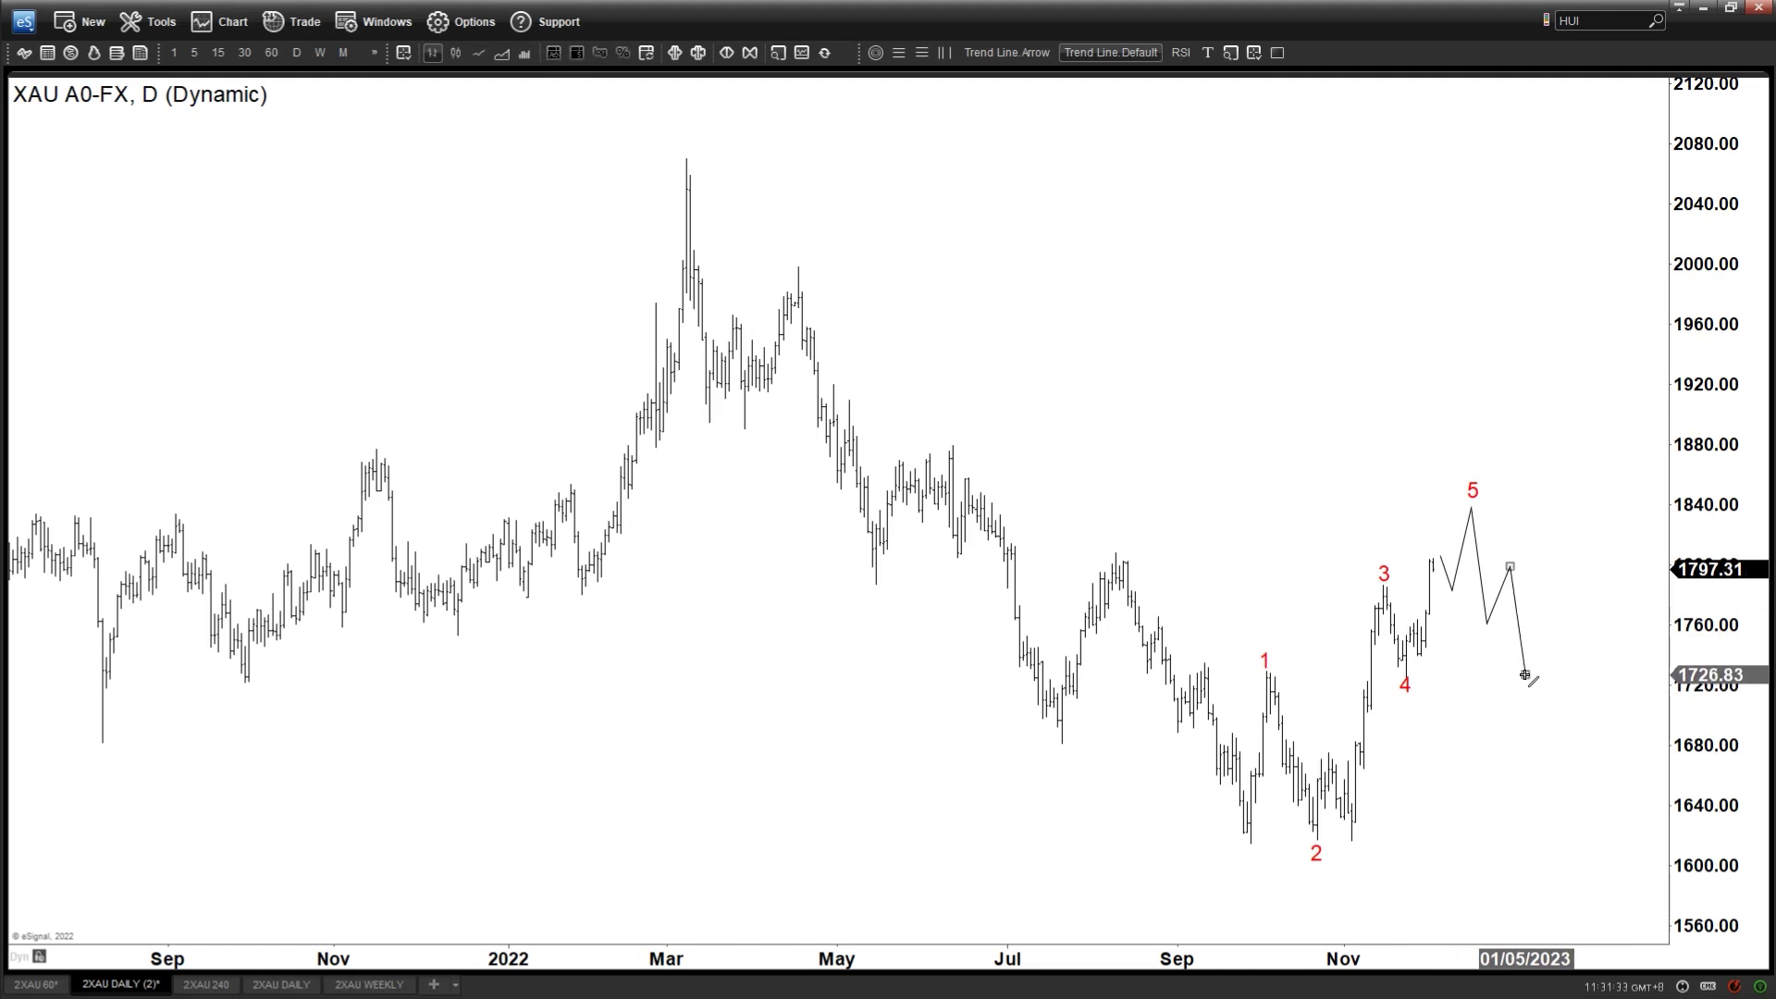
drag(1528, 668, 1617, 369)
drag(1416, 412, 1366, 397)
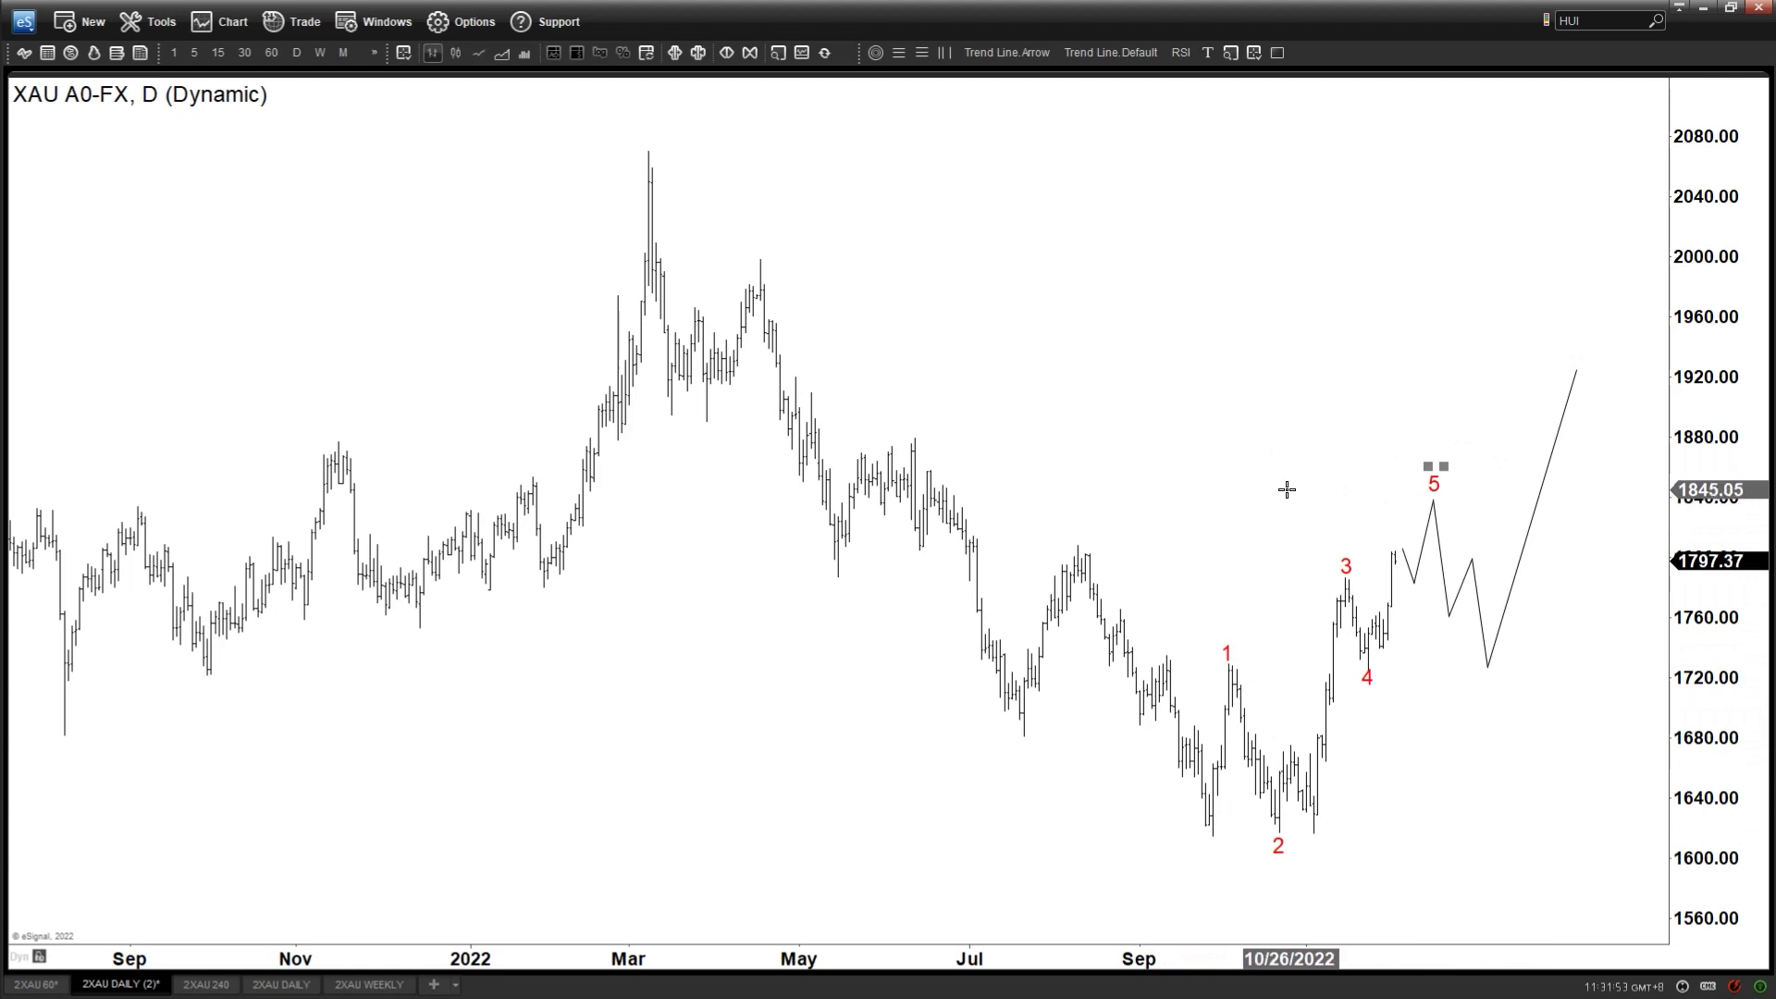
- Add the text label (1) above wave 5, colour it blue and align it just over the 5
click(1207, 53)
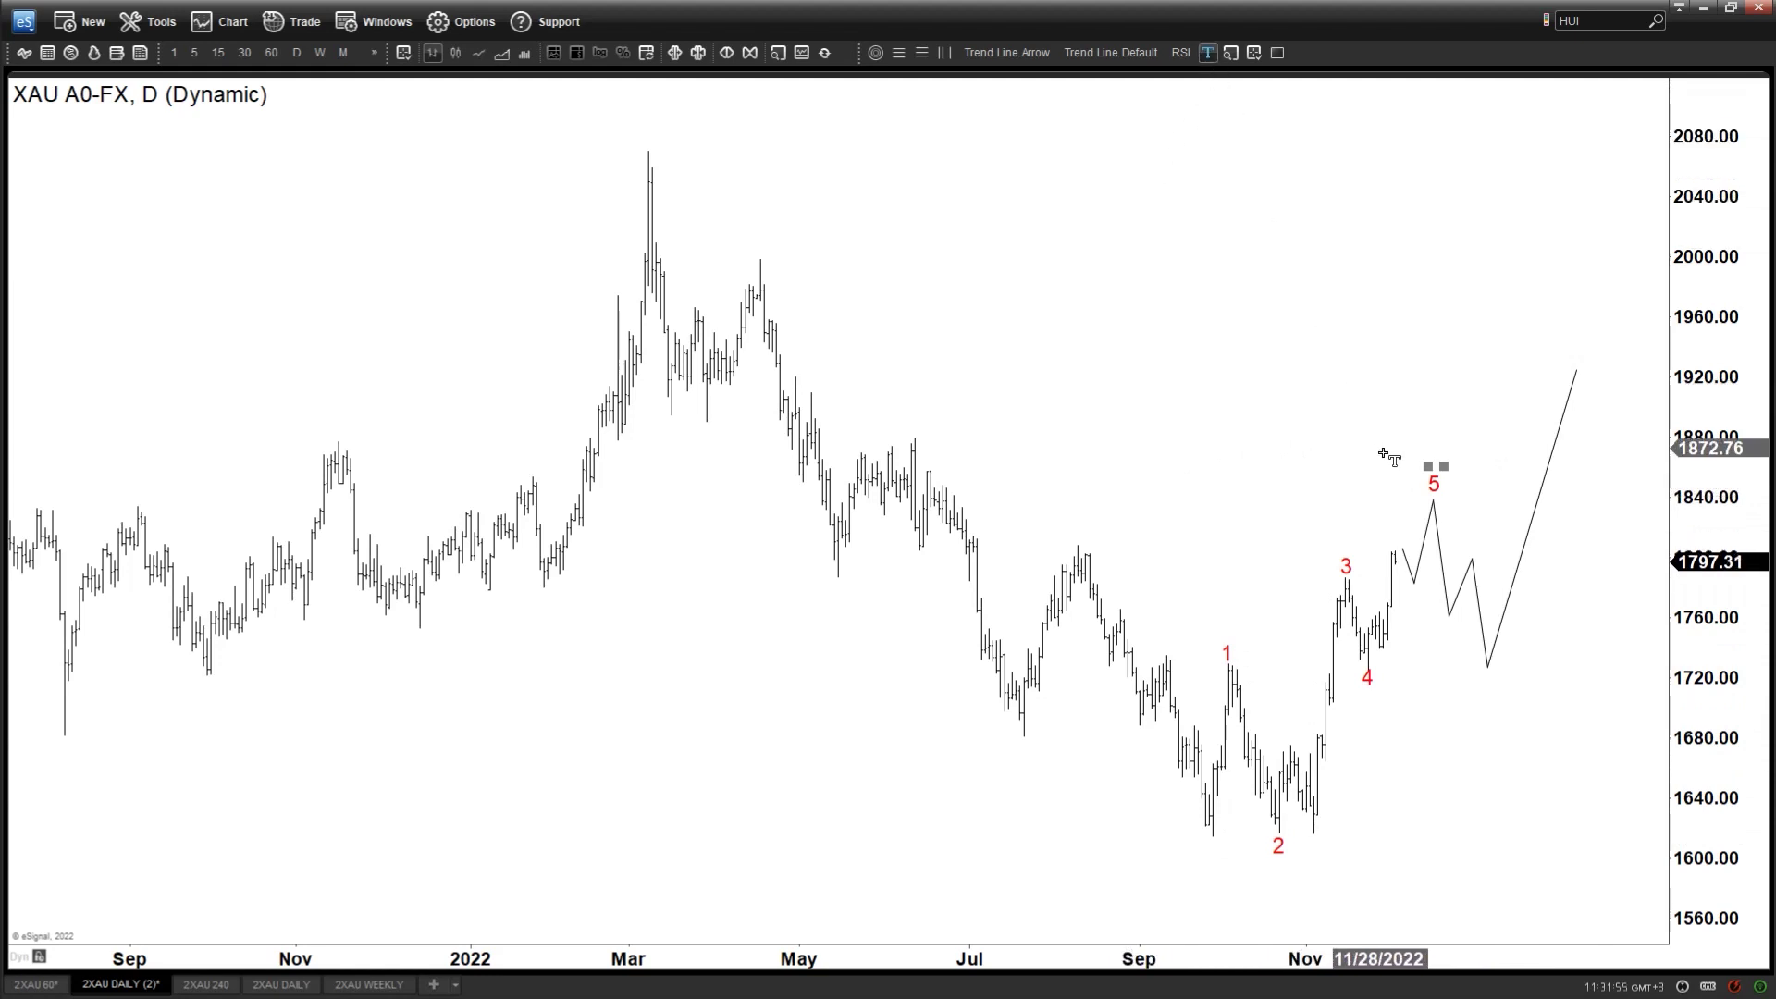
click(1434, 445)
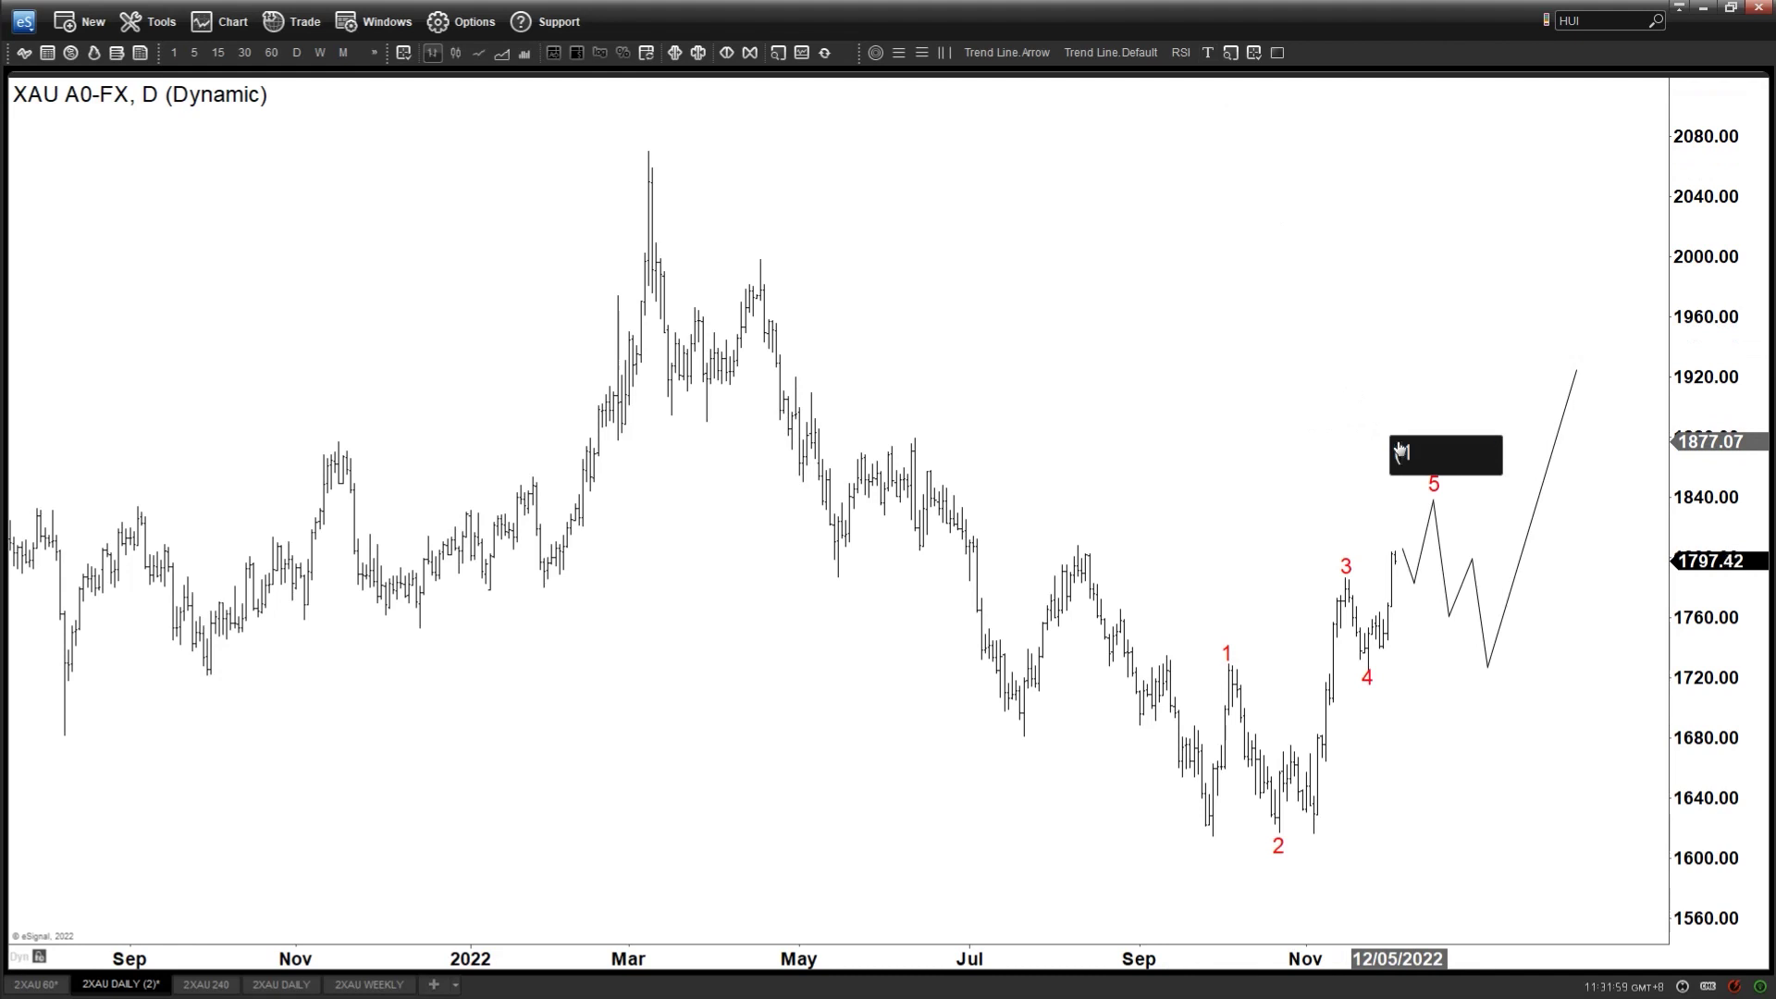
click(1471, 361)
right_click(1435, 456)
click(1469, 471)
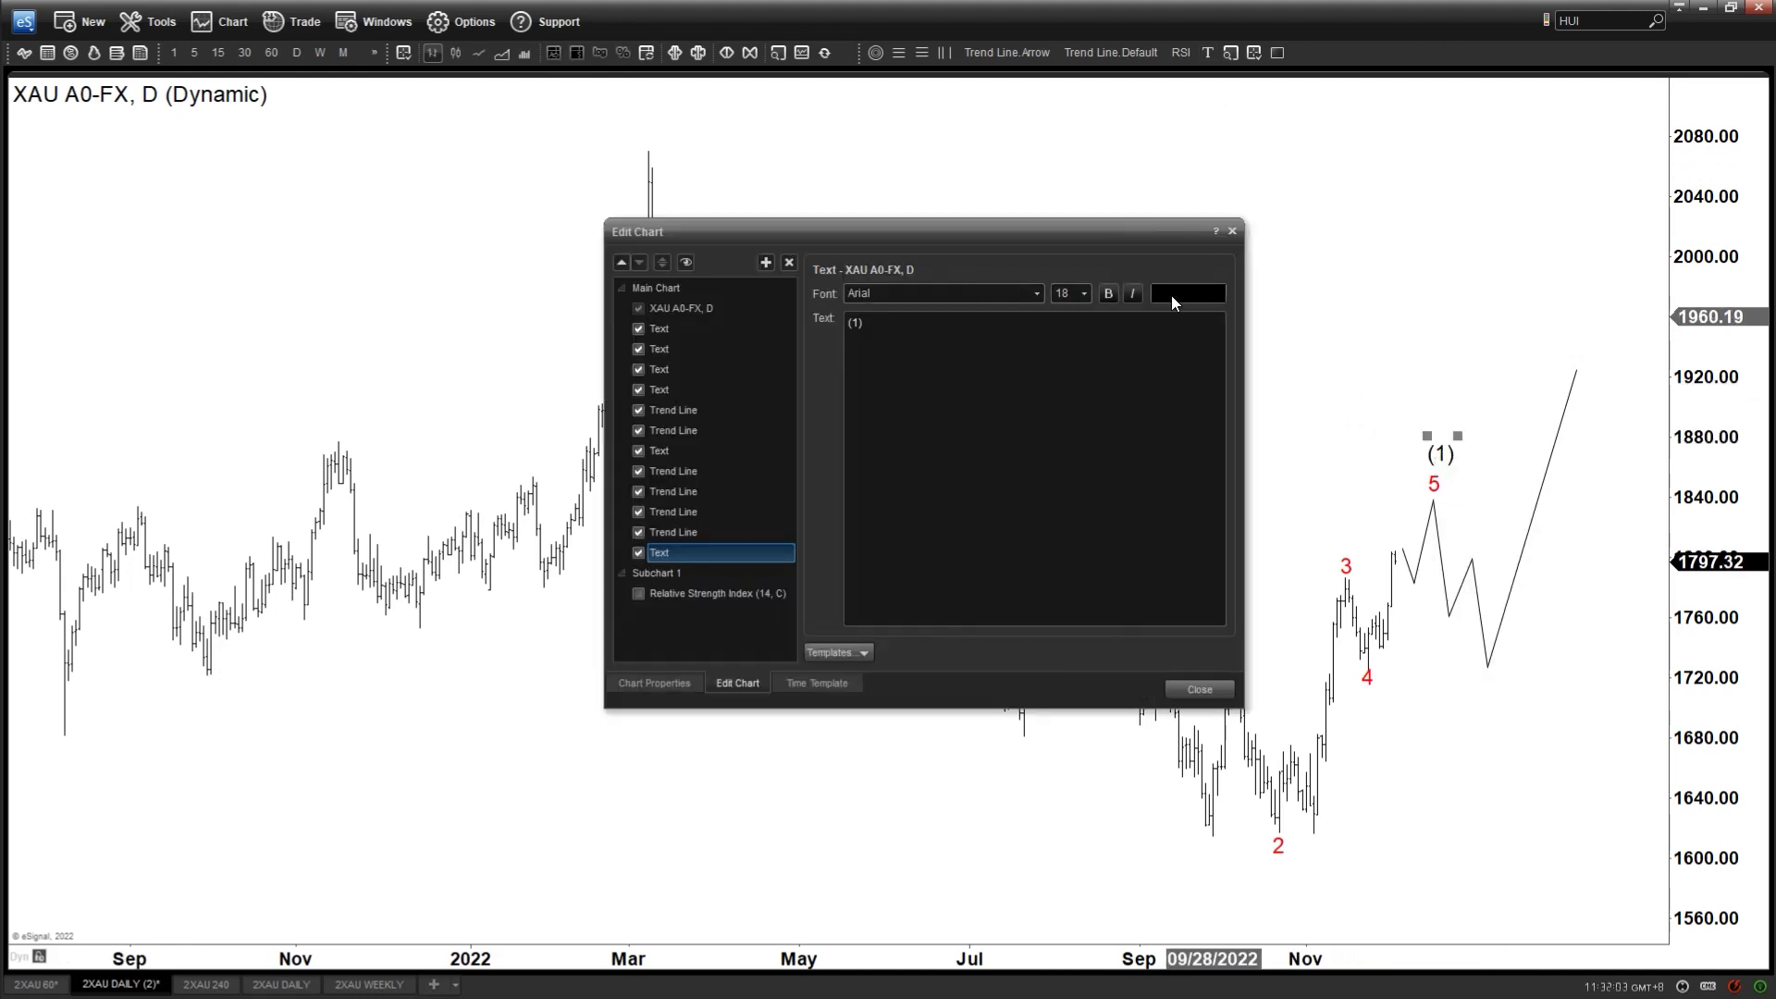
click(1171, 294)
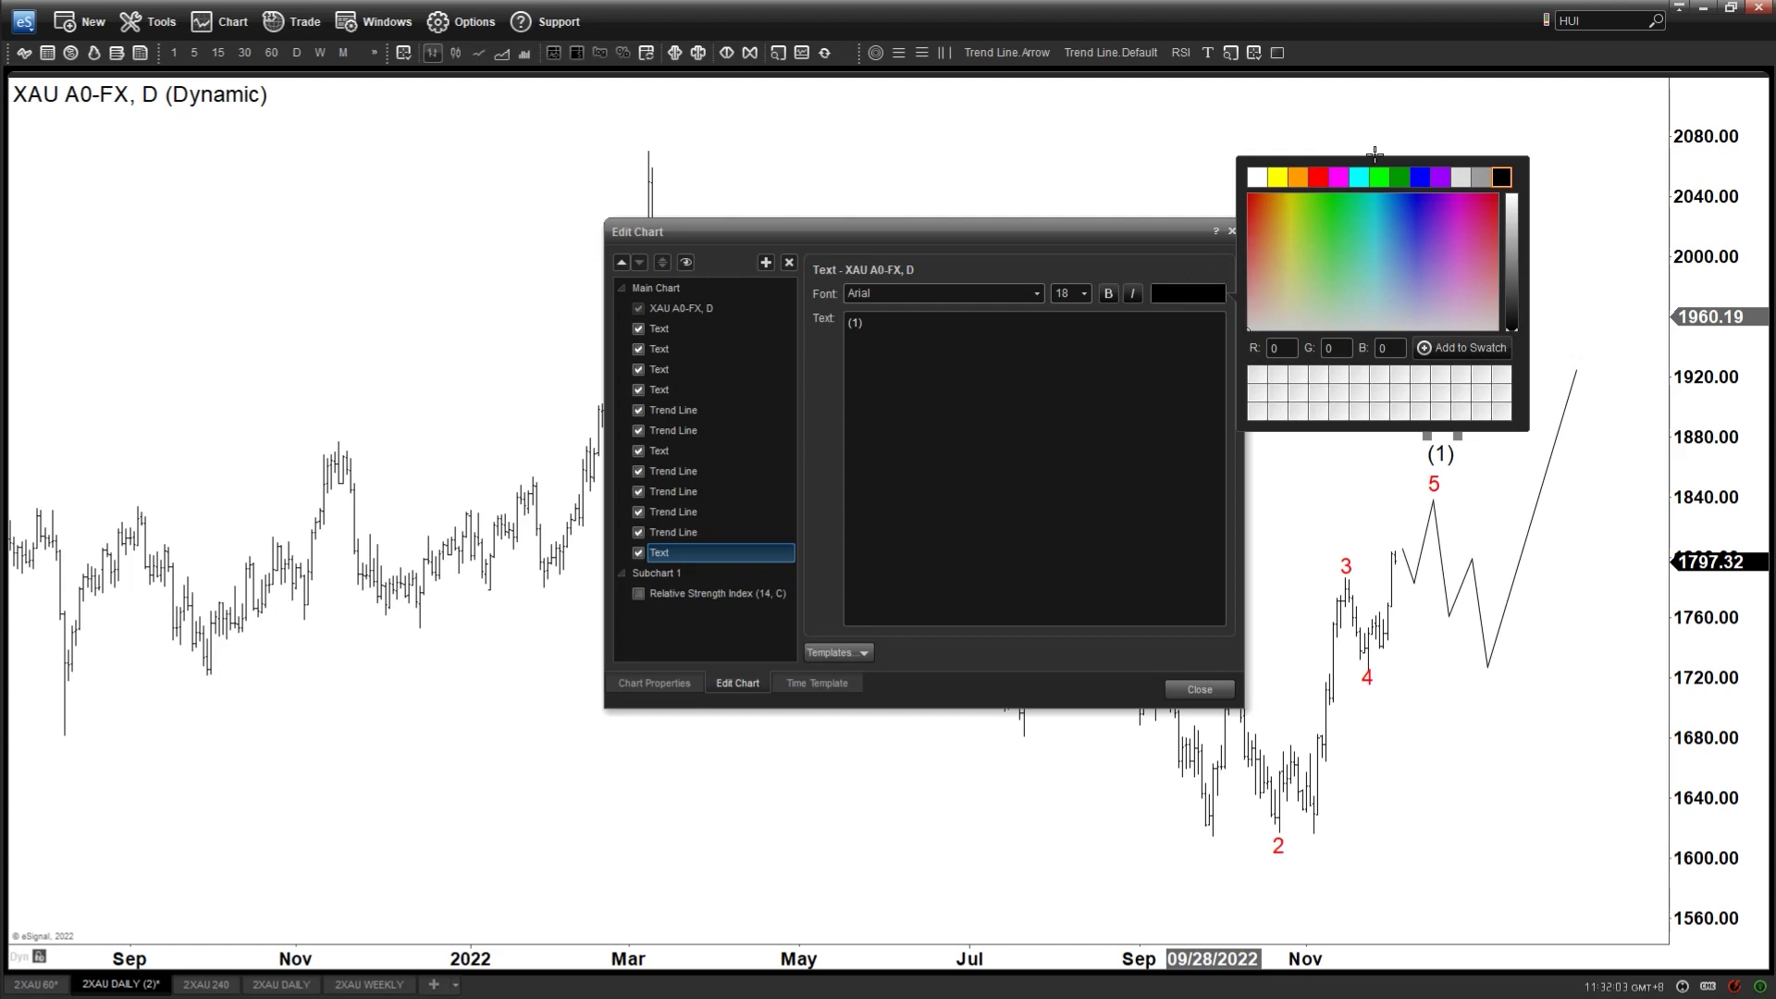
click(1188, 684)
drag(1451, 444, 1449, 448)
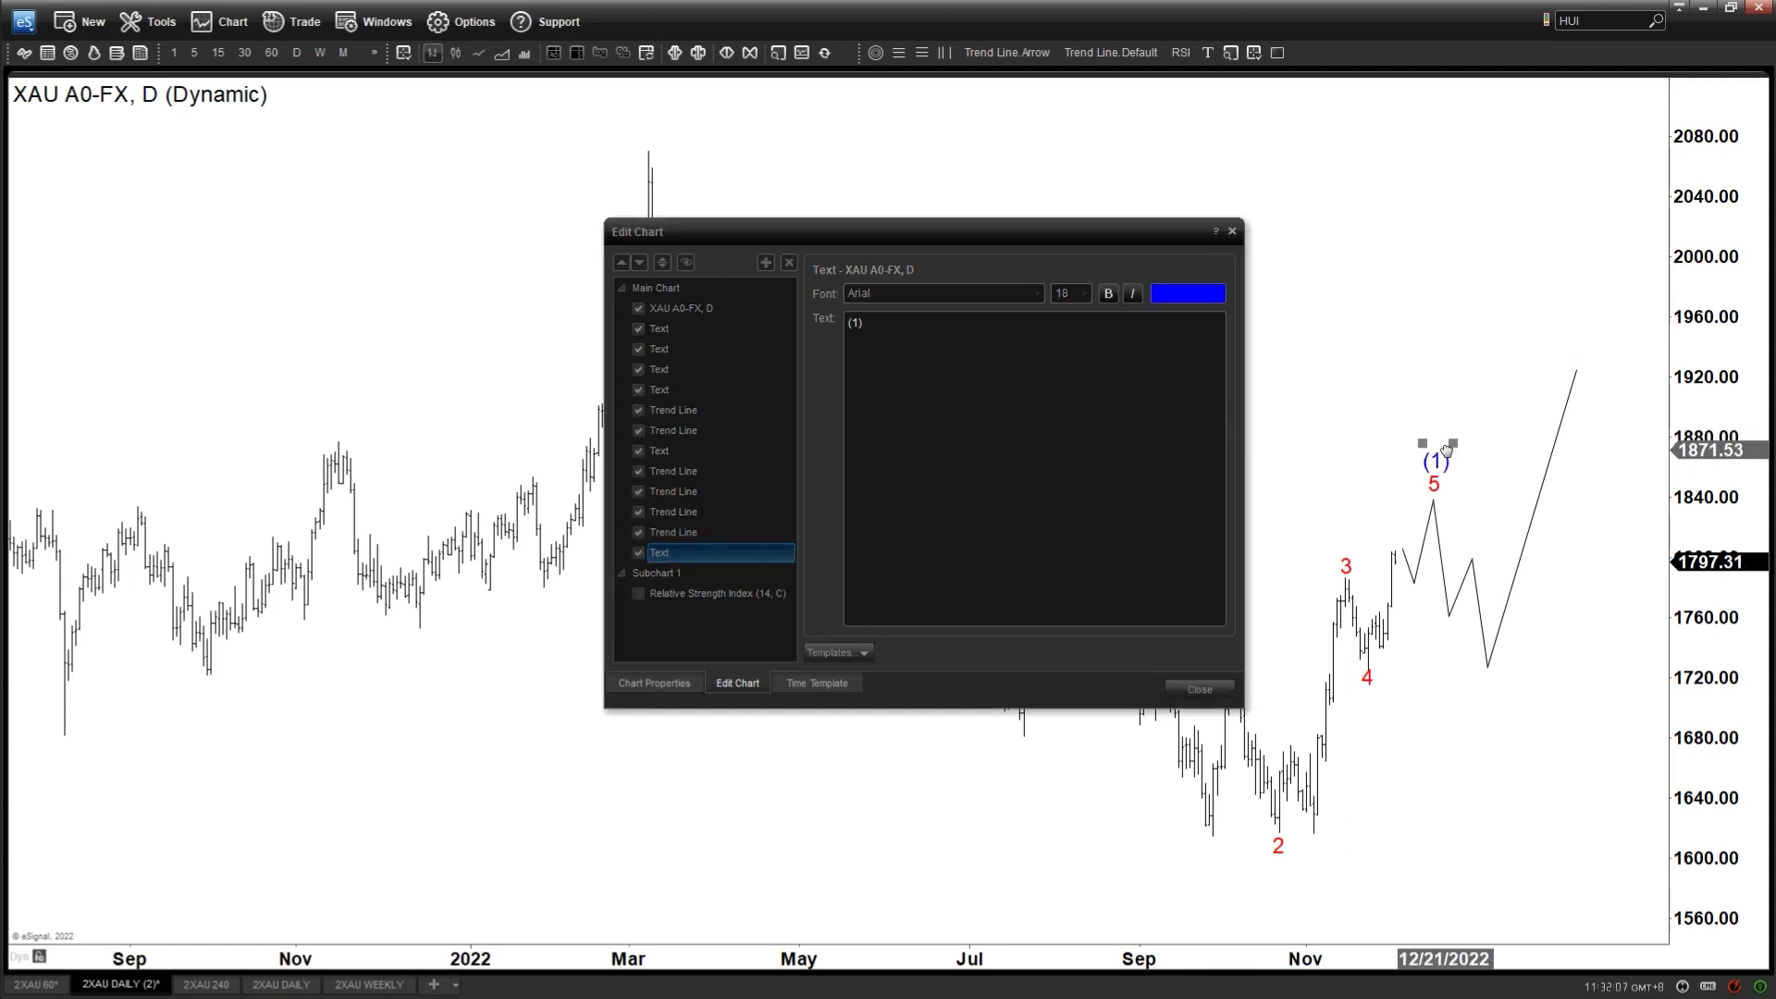
click(1203, 687)
- Copy the blue label to the projected low as (2), and relabel the pair as (A) and (B)
drag(1446, 460, 1483, 689)
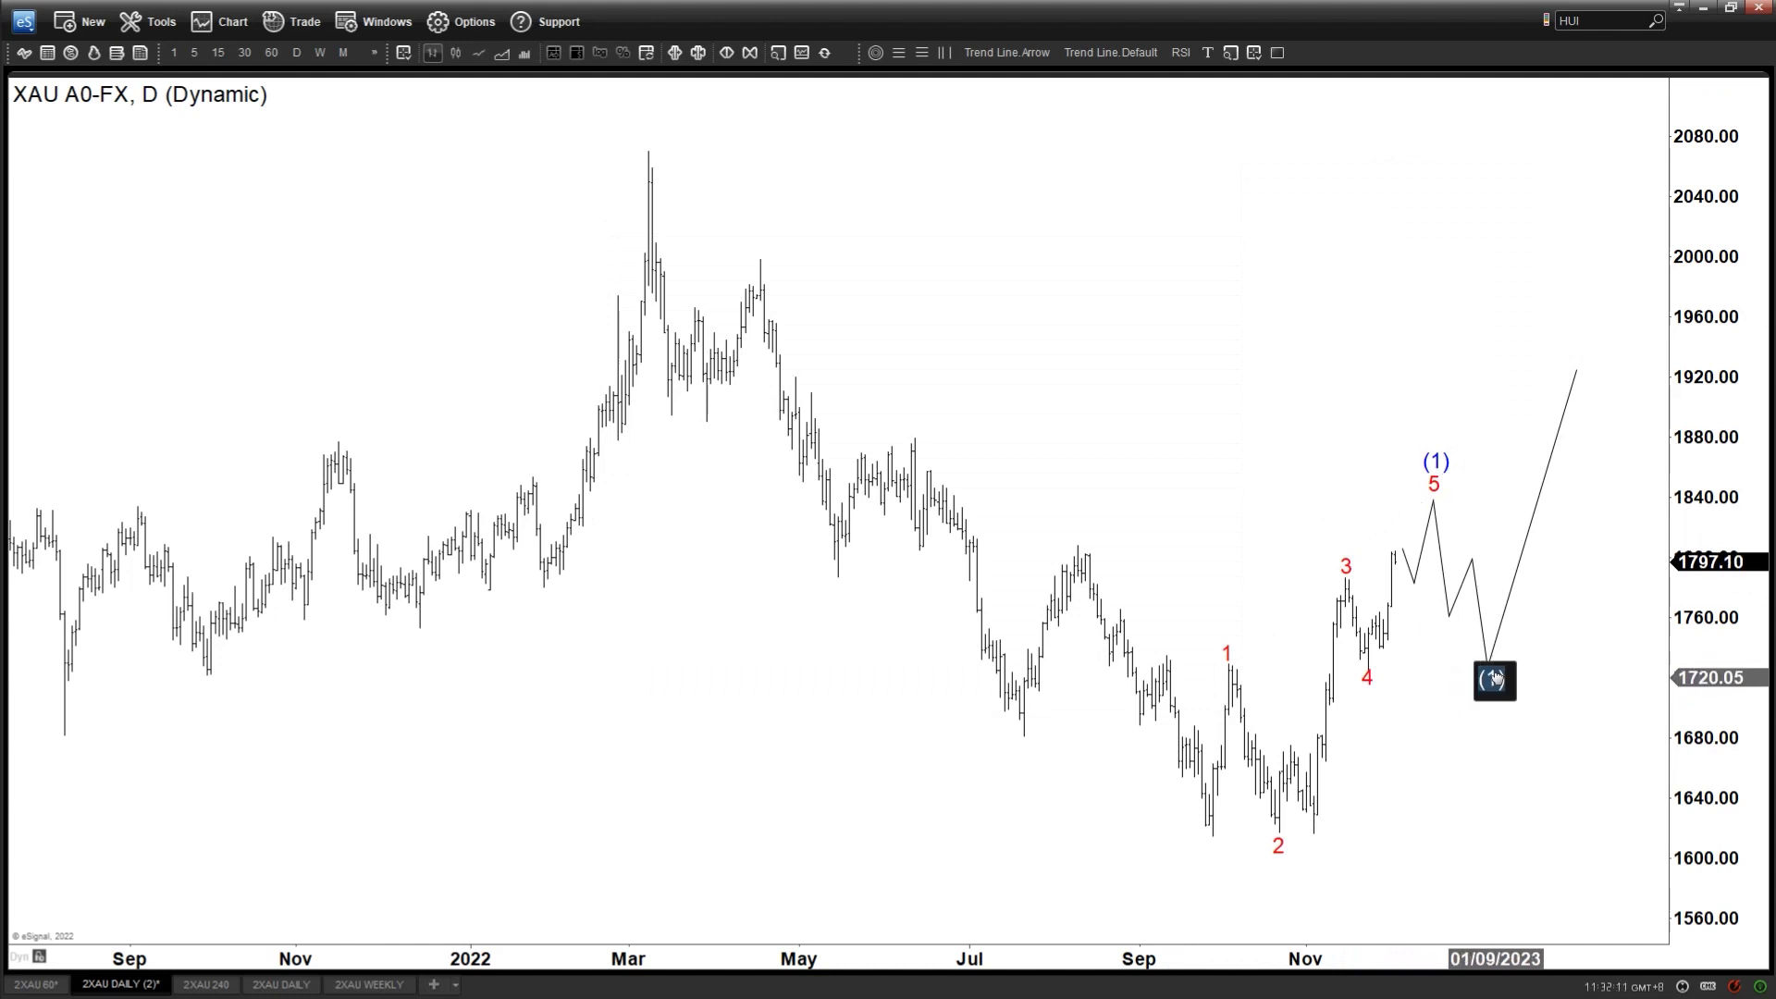
click(1447, 460)
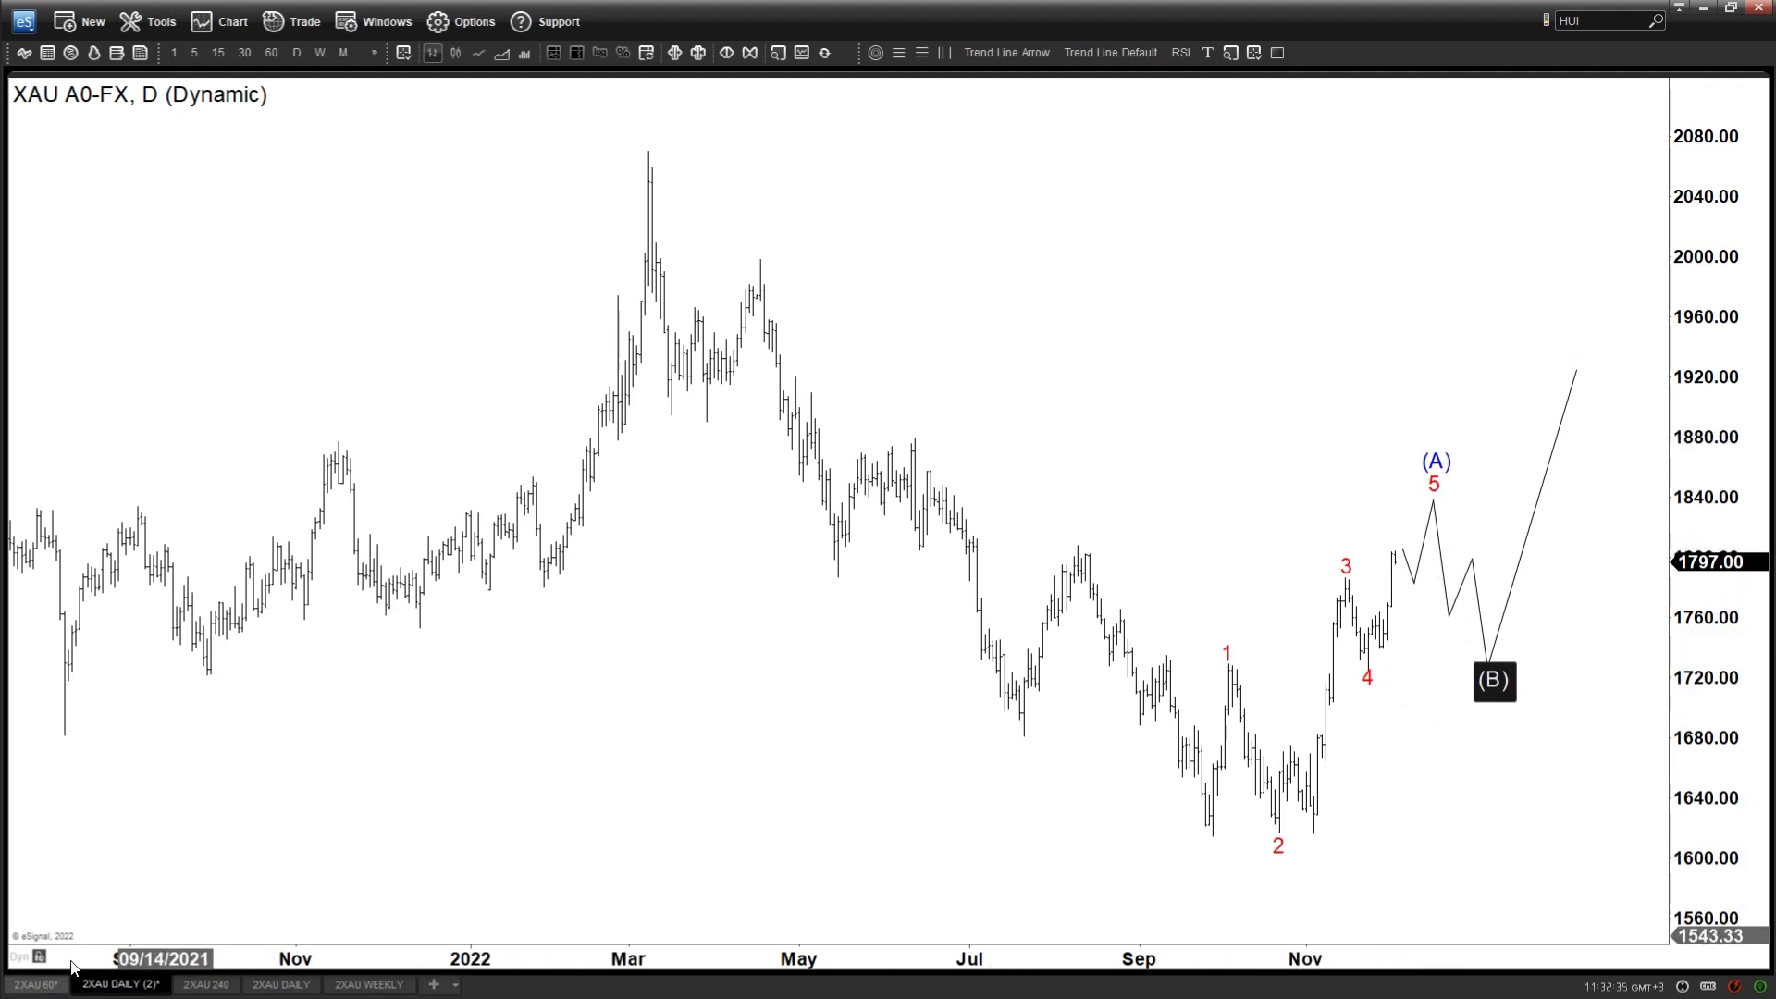
- Compare with the 60-minute chart, and on the daily chart move label 3 above the latest high and label 4 below the projected dip
click(43, 988)
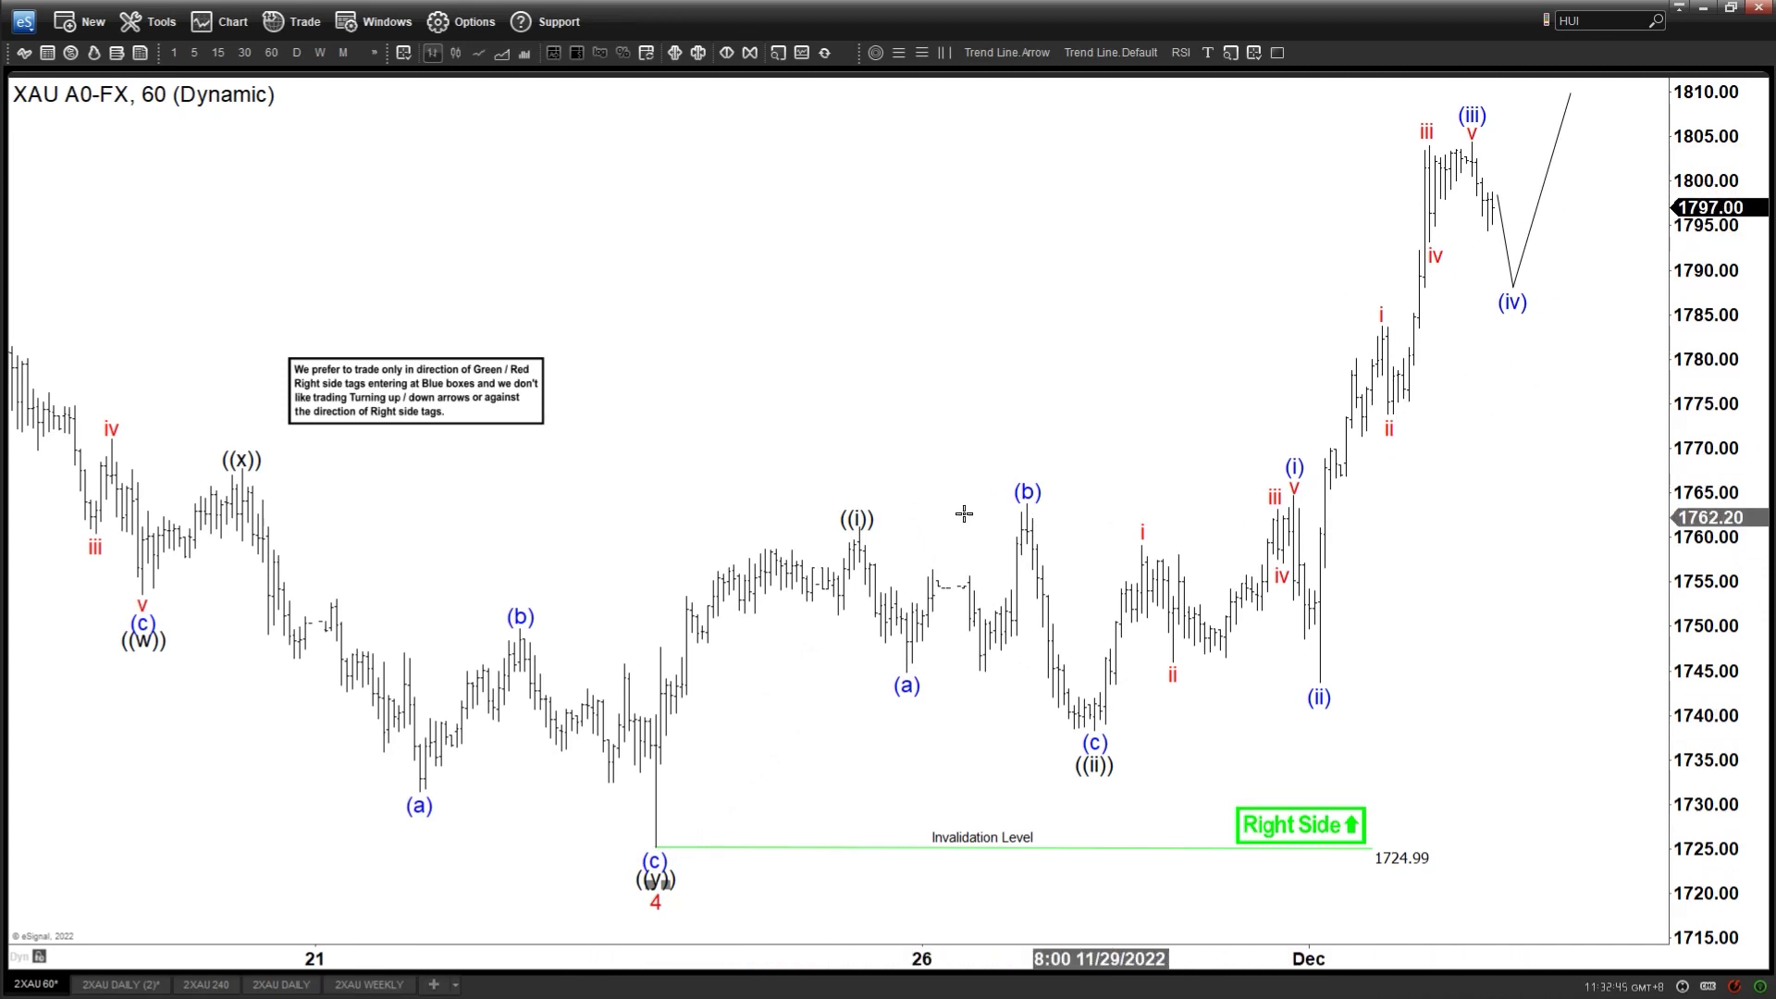
click(120, 984)
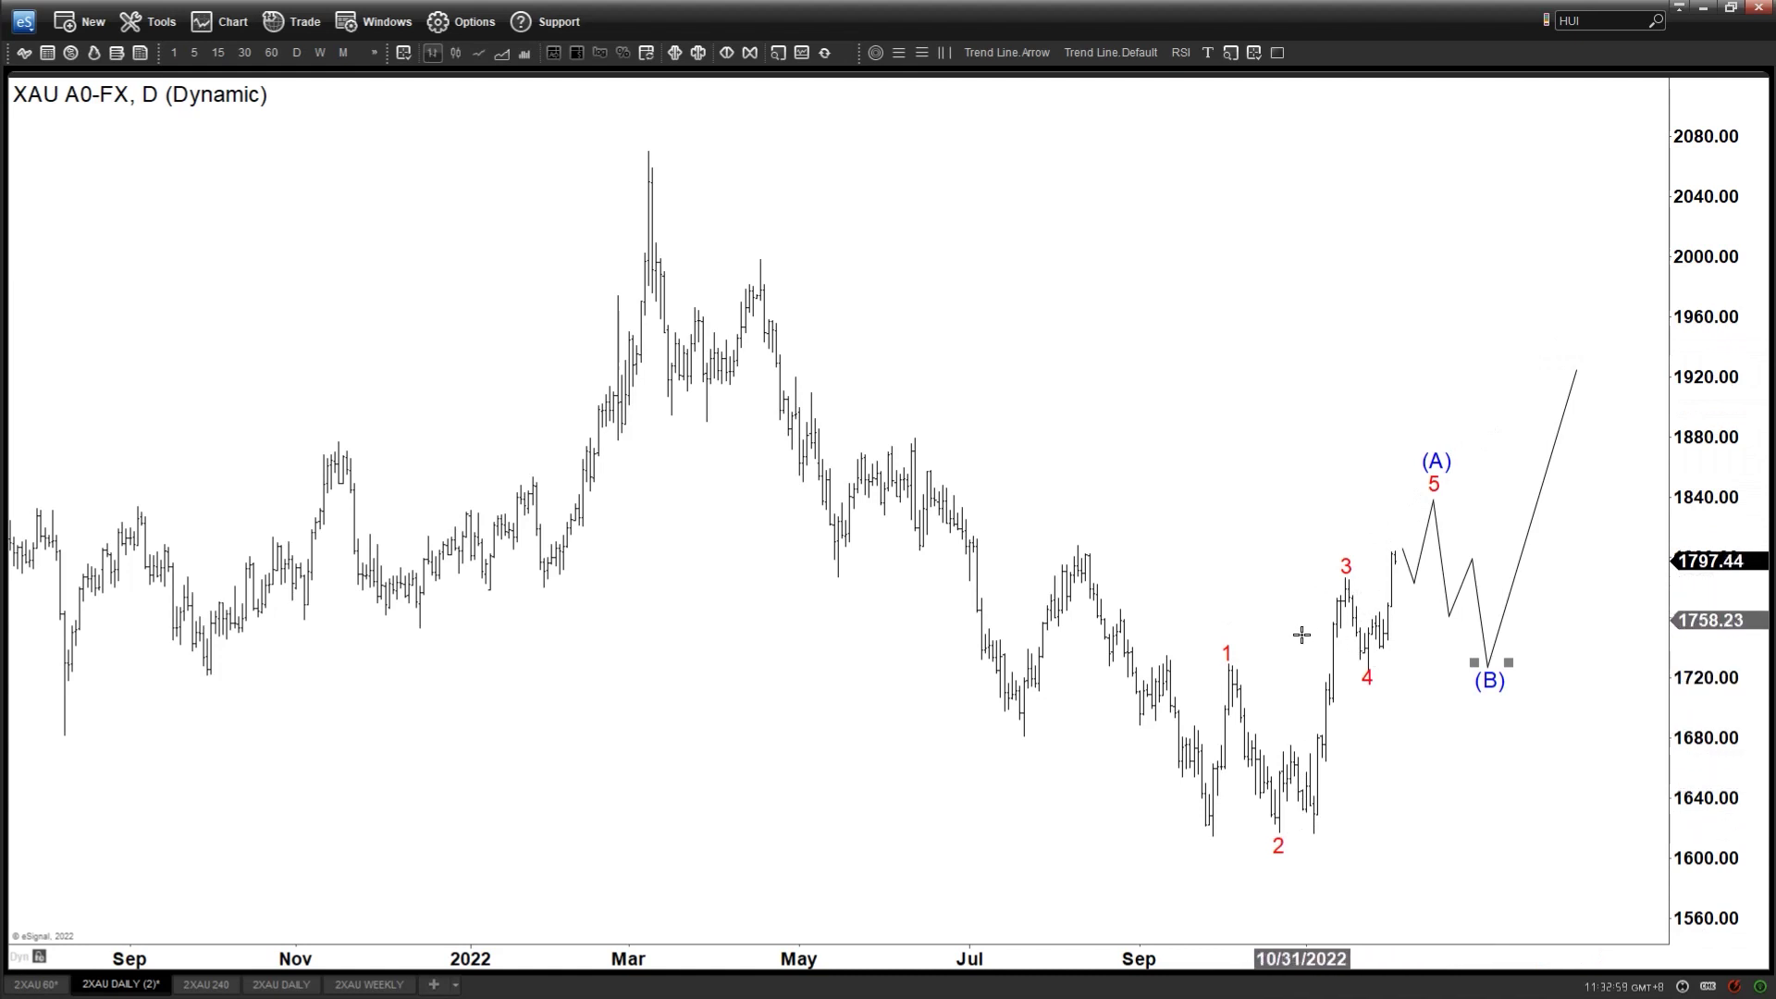
drag(1353, 551, 1403, 515)
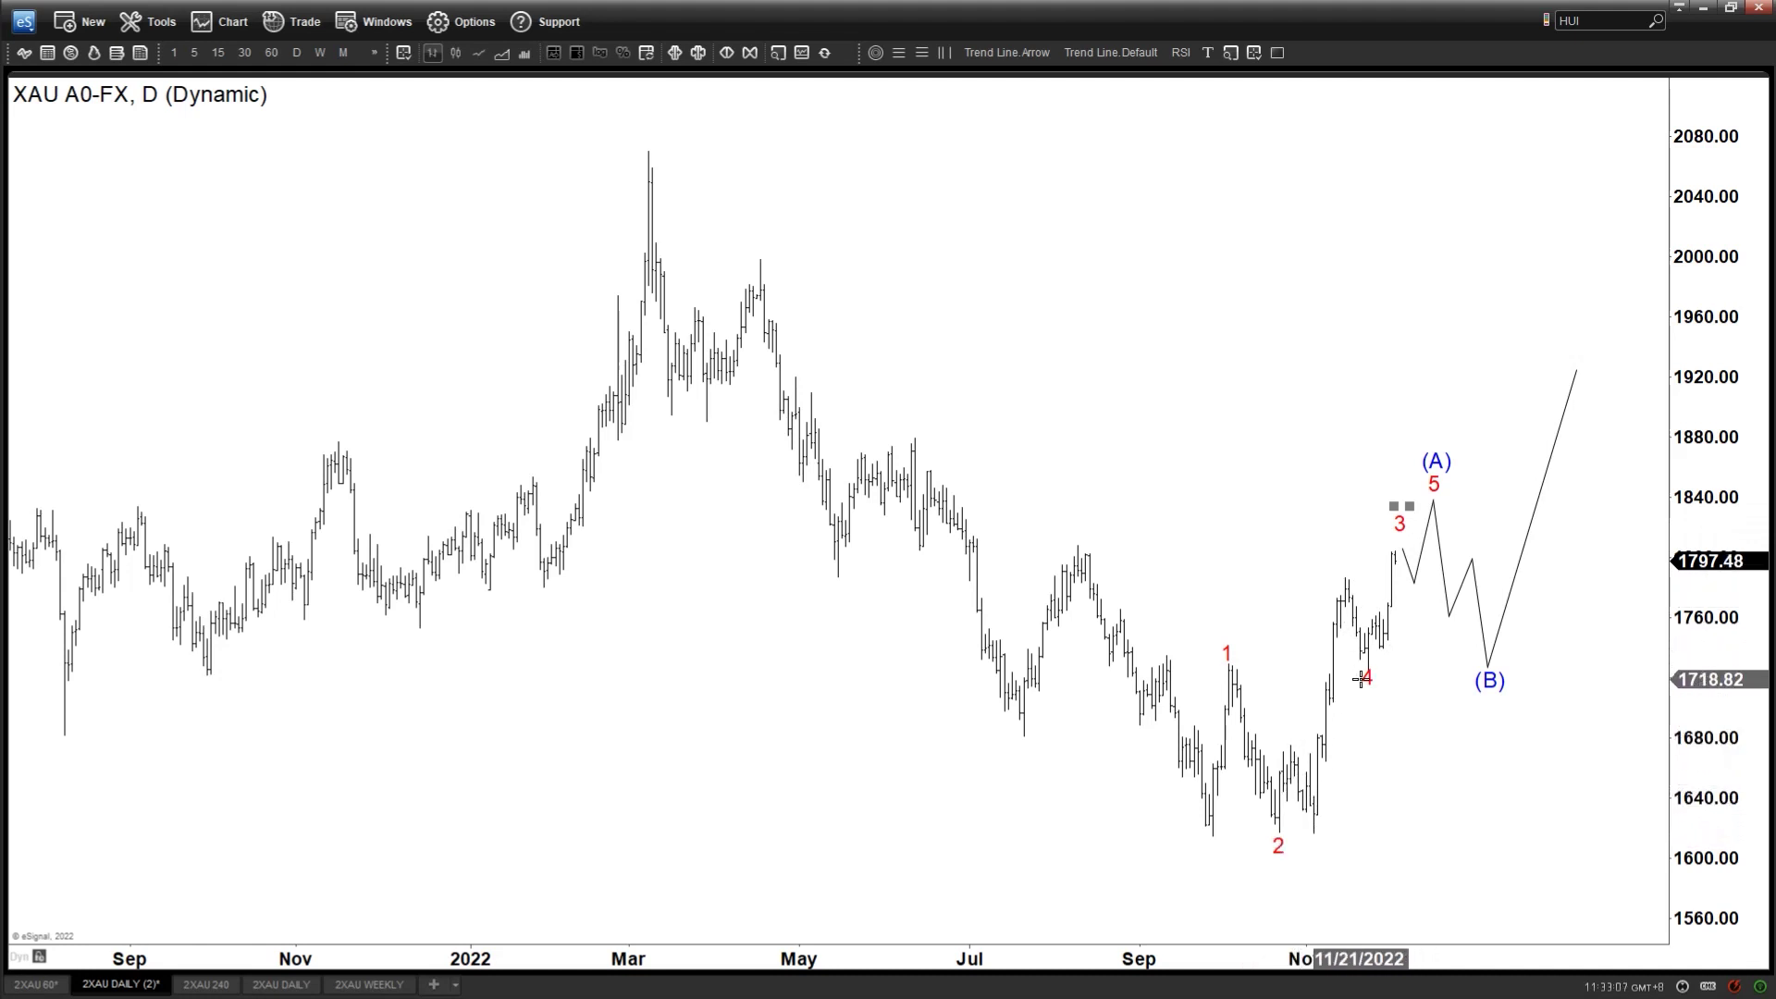
drag(1373, 684, 1431, 615)
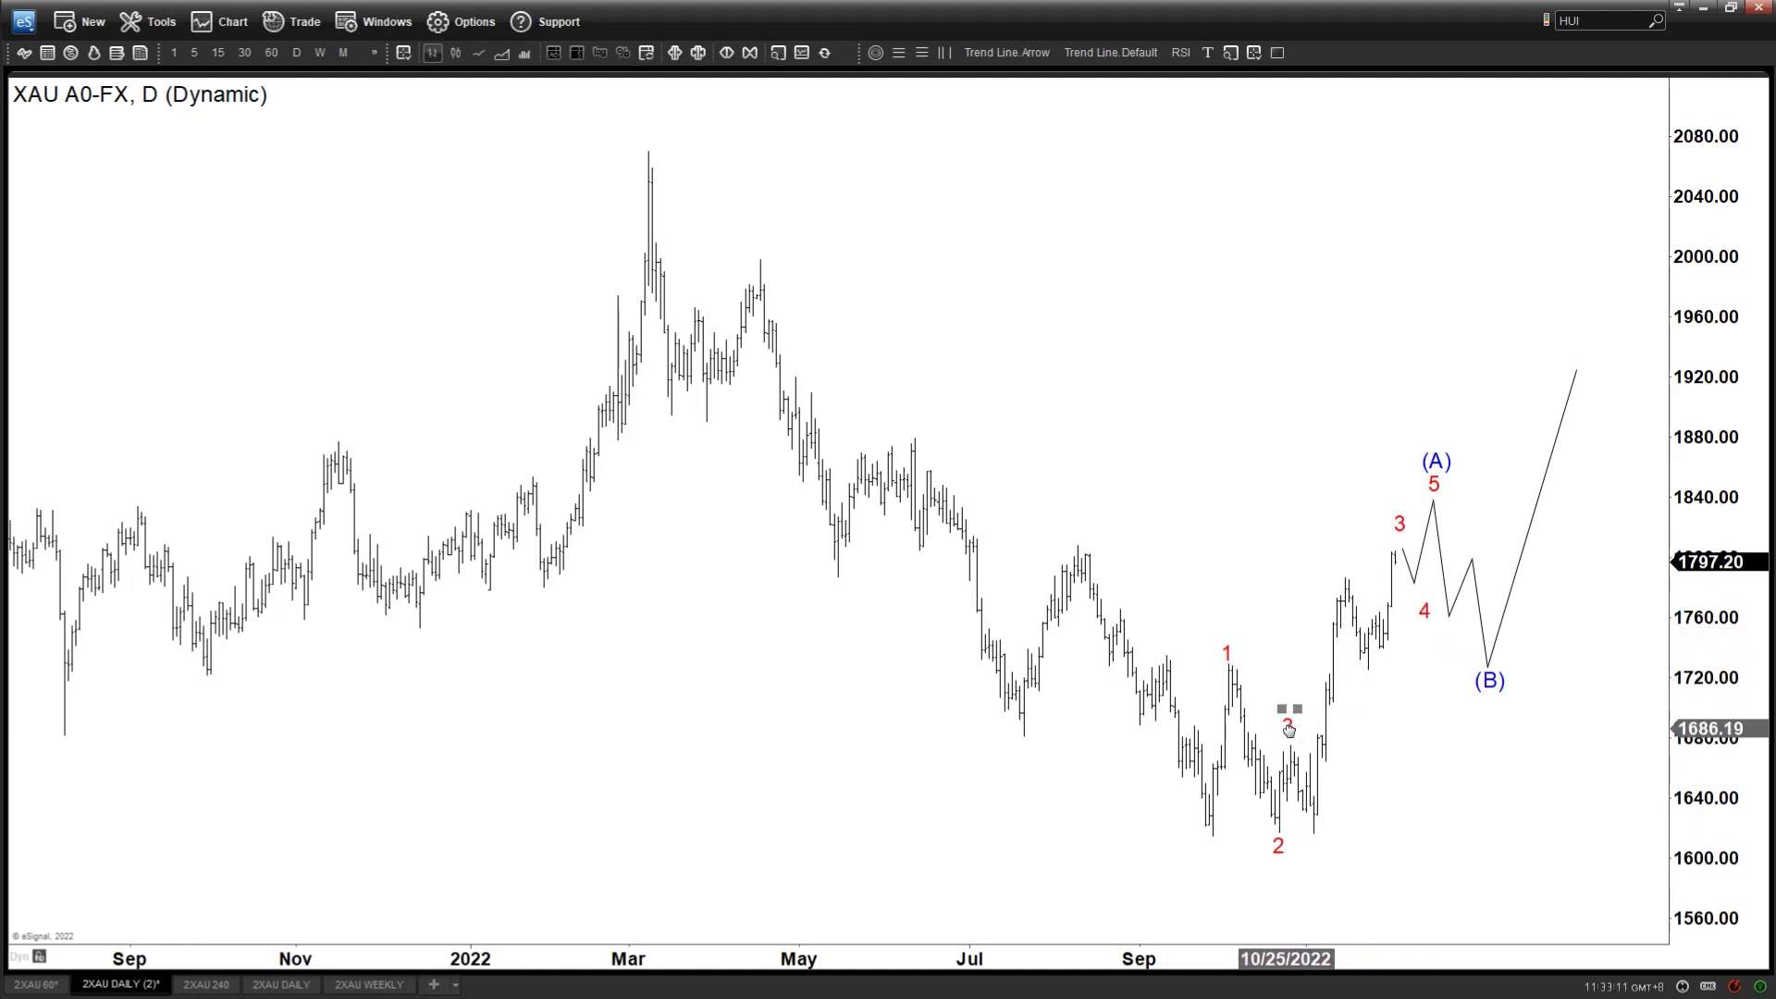
- Change the copied 3 label above the late-October high to black text reading ((i))
right_click(1293, 737)
click(1312, 745)
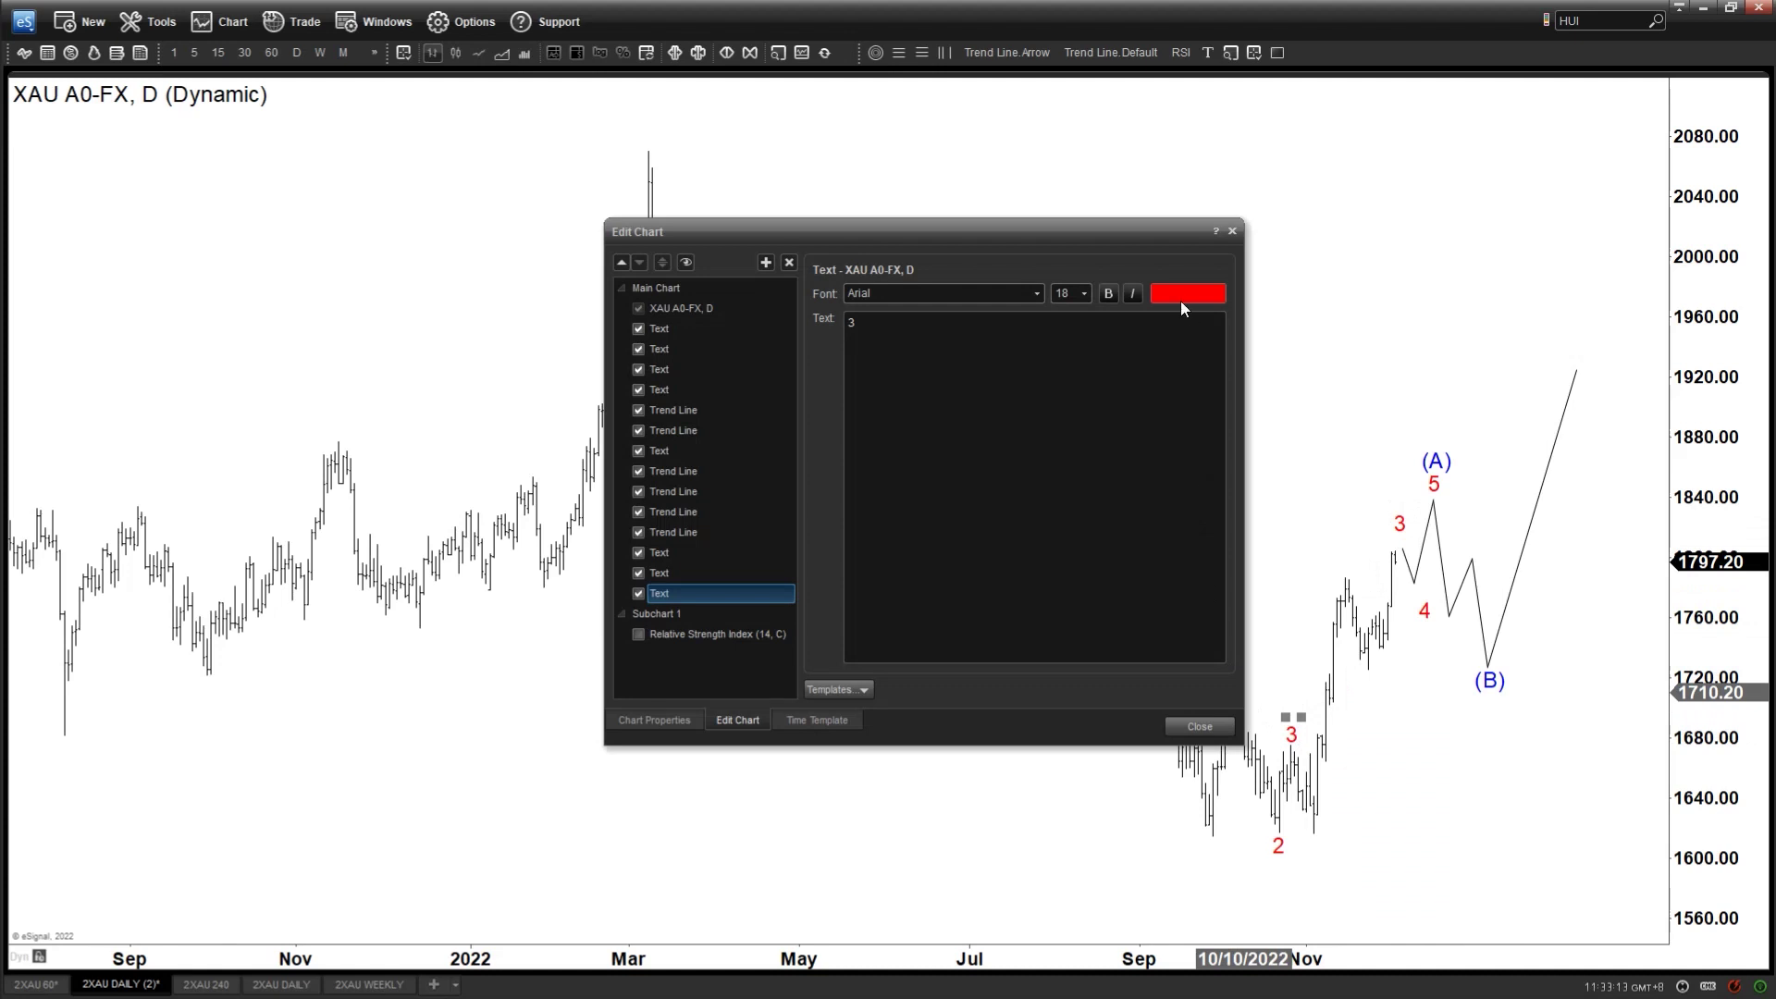
click(1199, 289)
drag(870, 338, 762, 286)
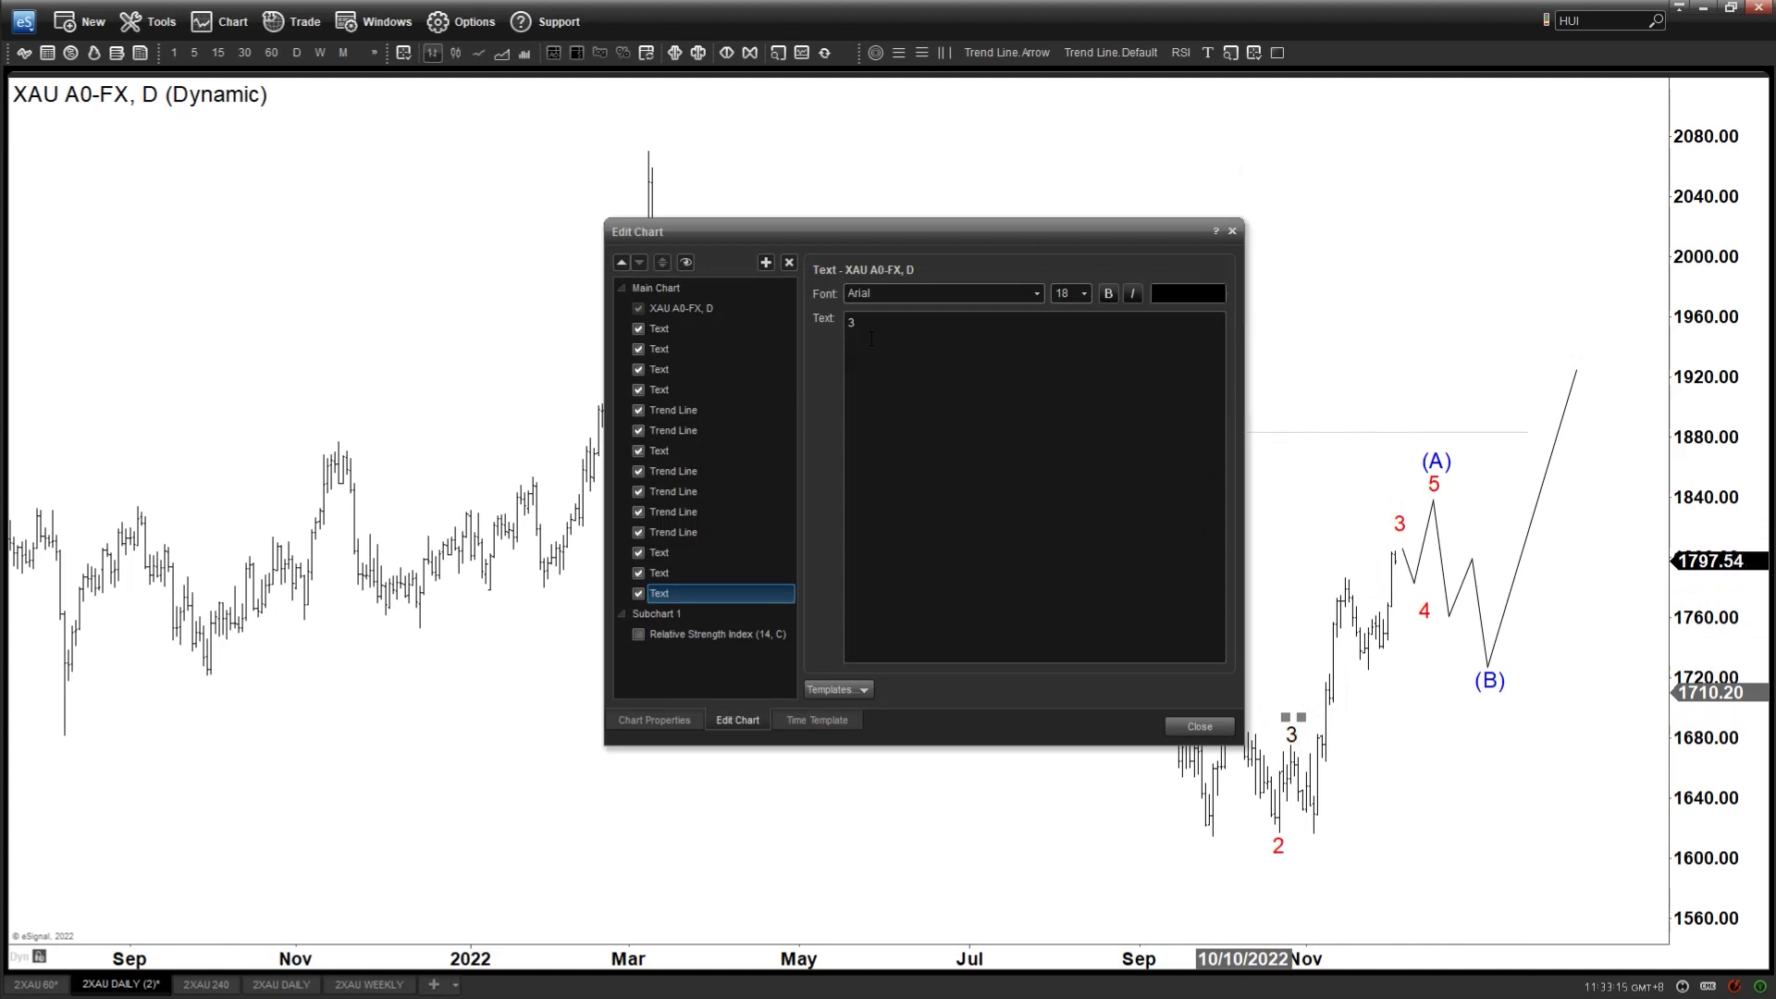
text(((i)))
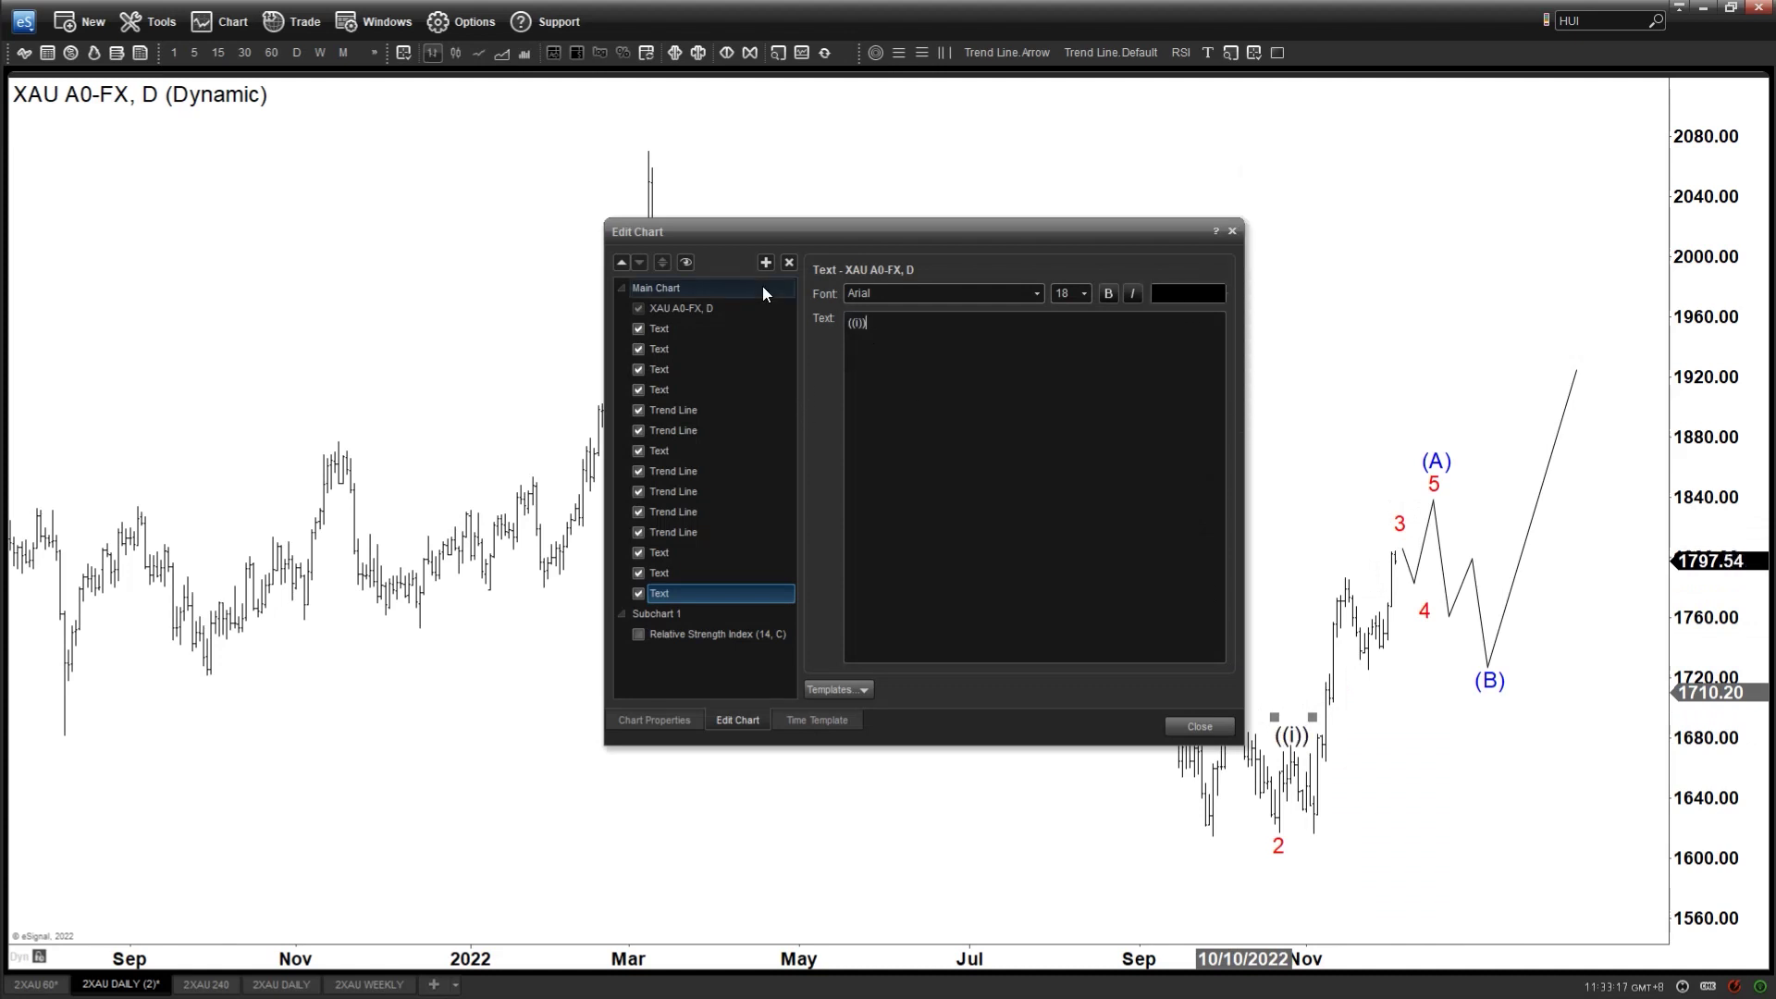
click(1167, 726)
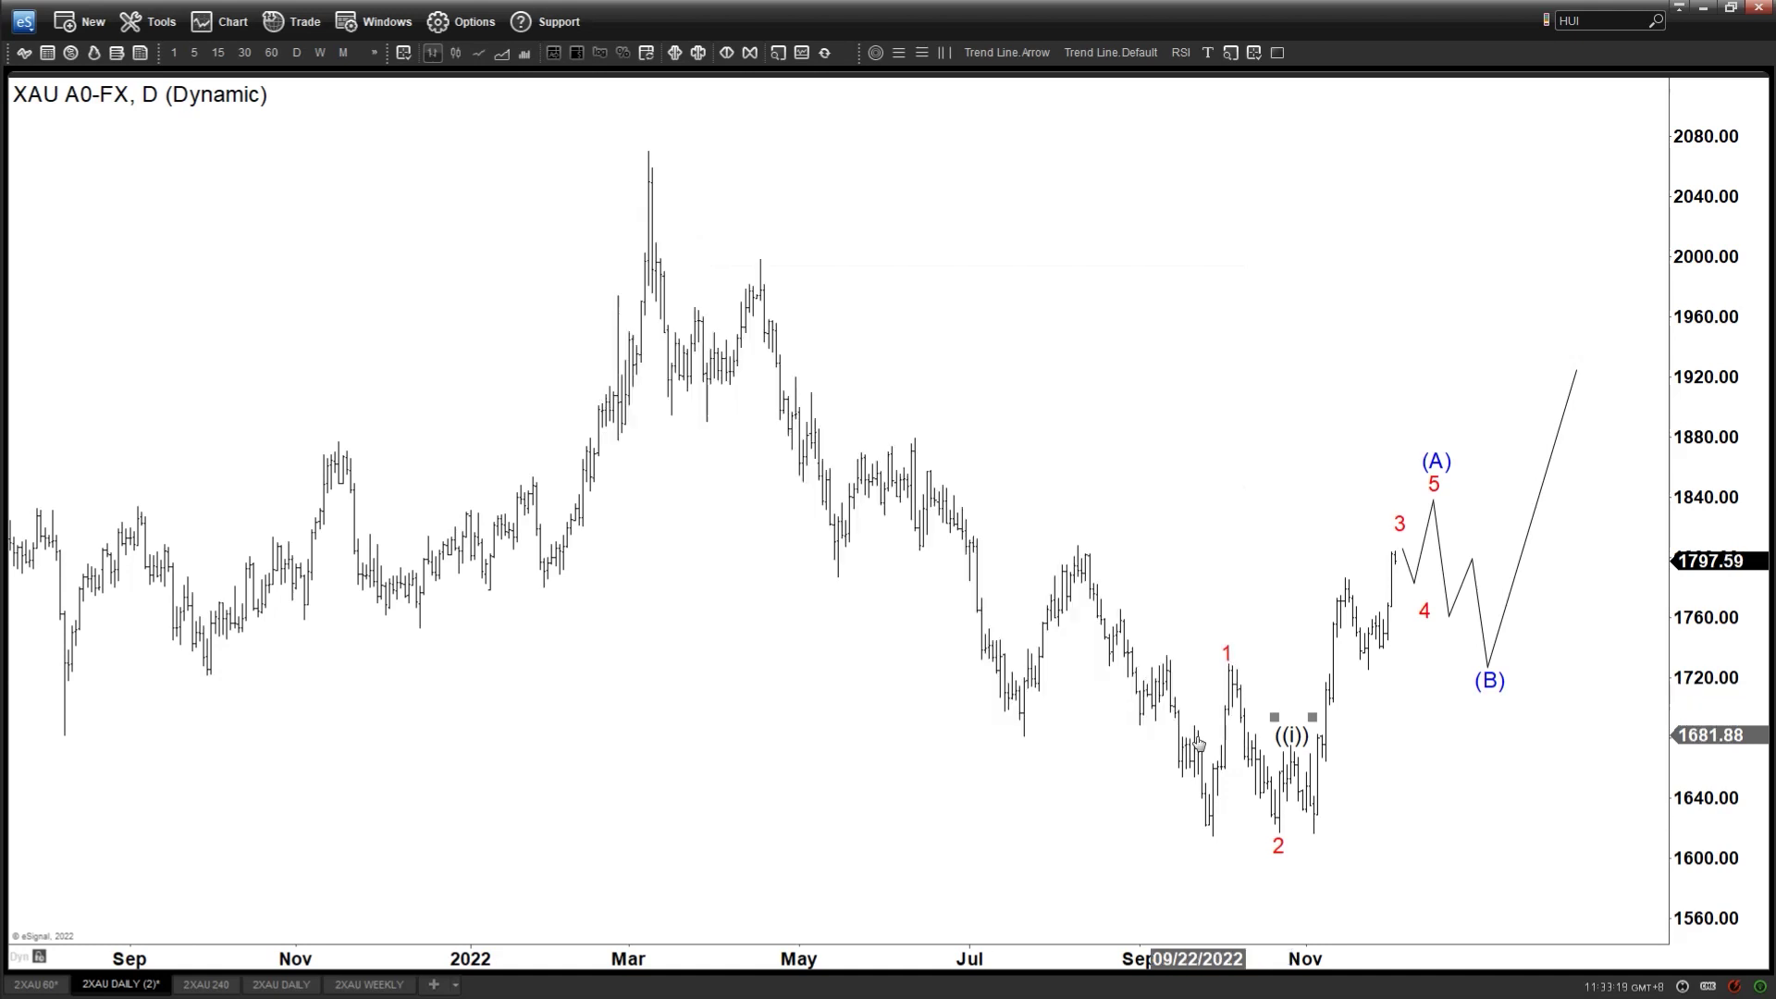
- Copy the ((i)) label below the early-November low as ((ii)) and above the mid-November high, and return to the 60-minute chart
drag(1310, 749, 1336, 845)
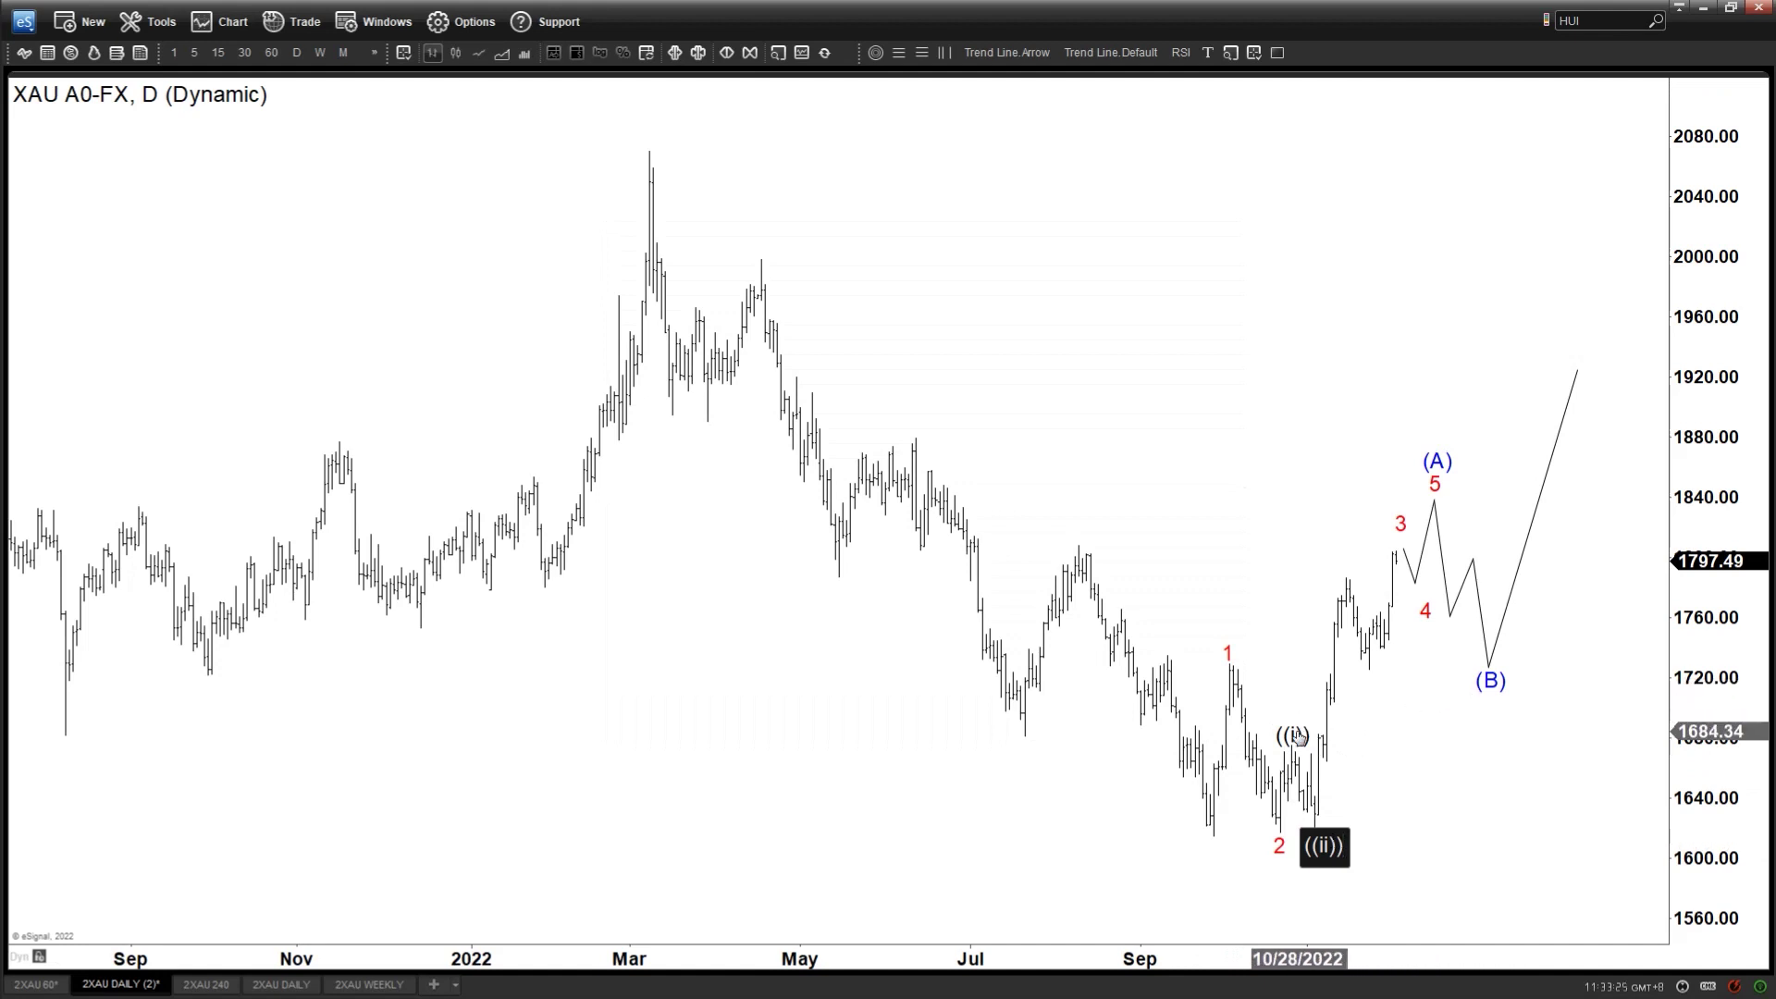
drag(1298, 731, 1360, 564)
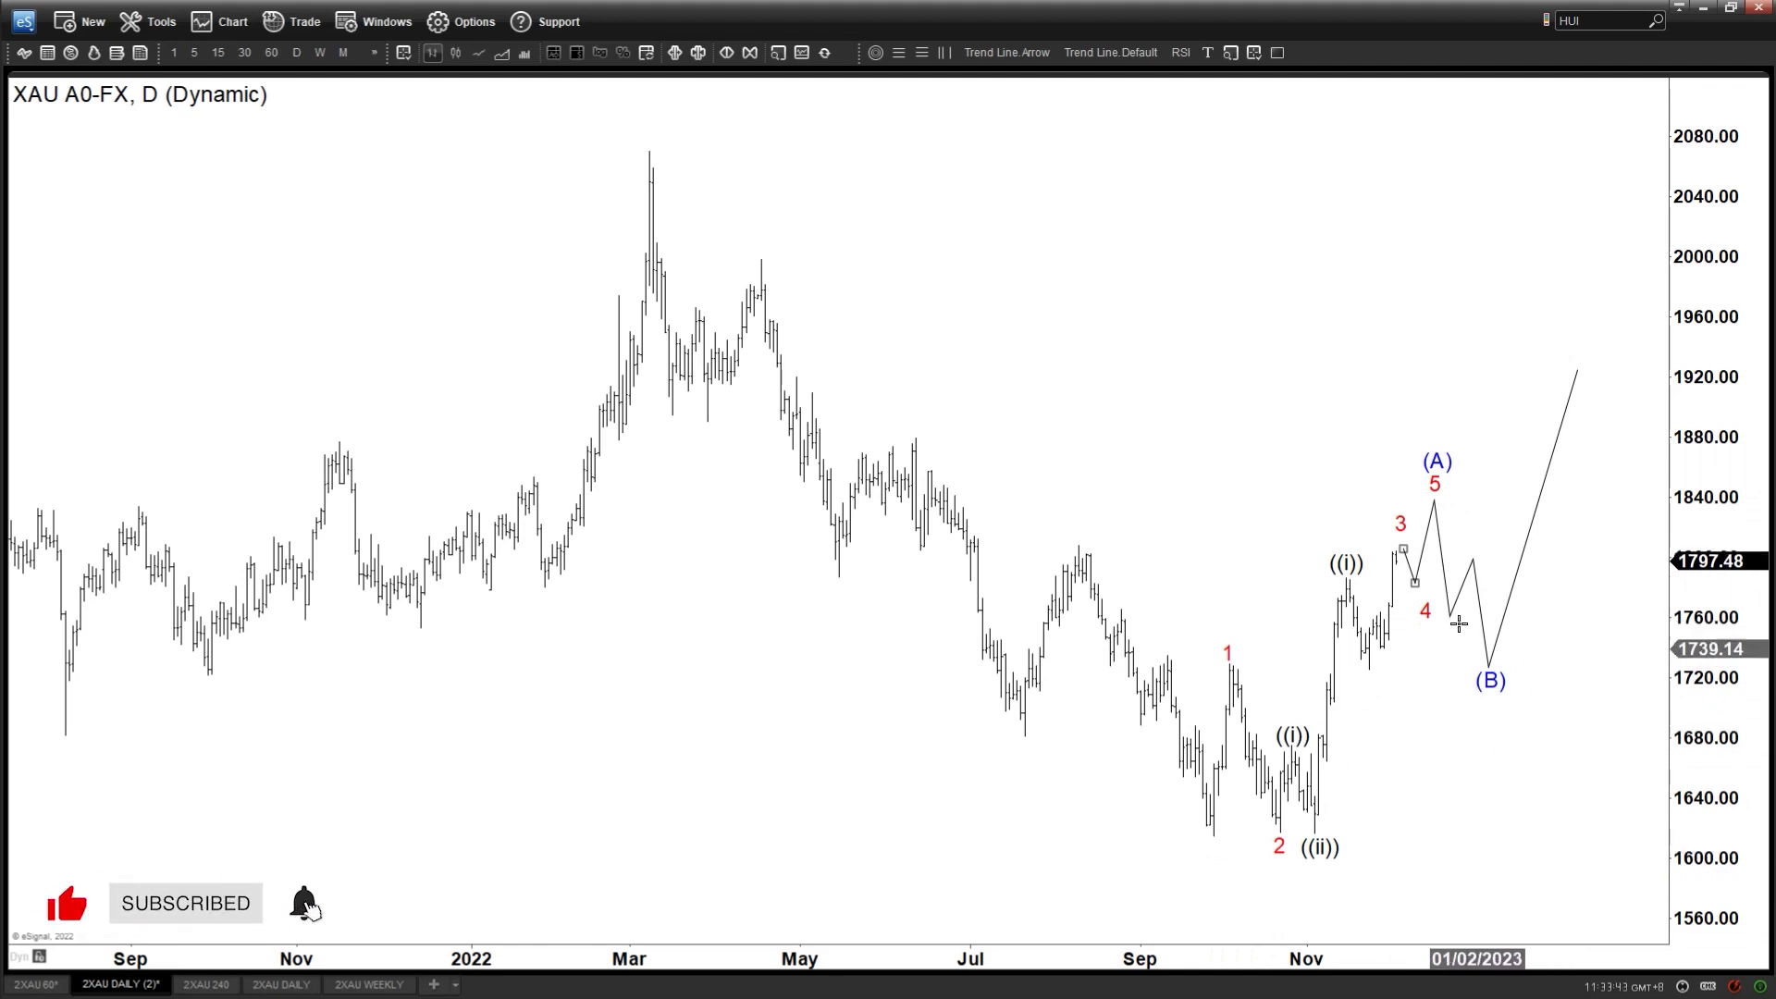
click(35, 984)
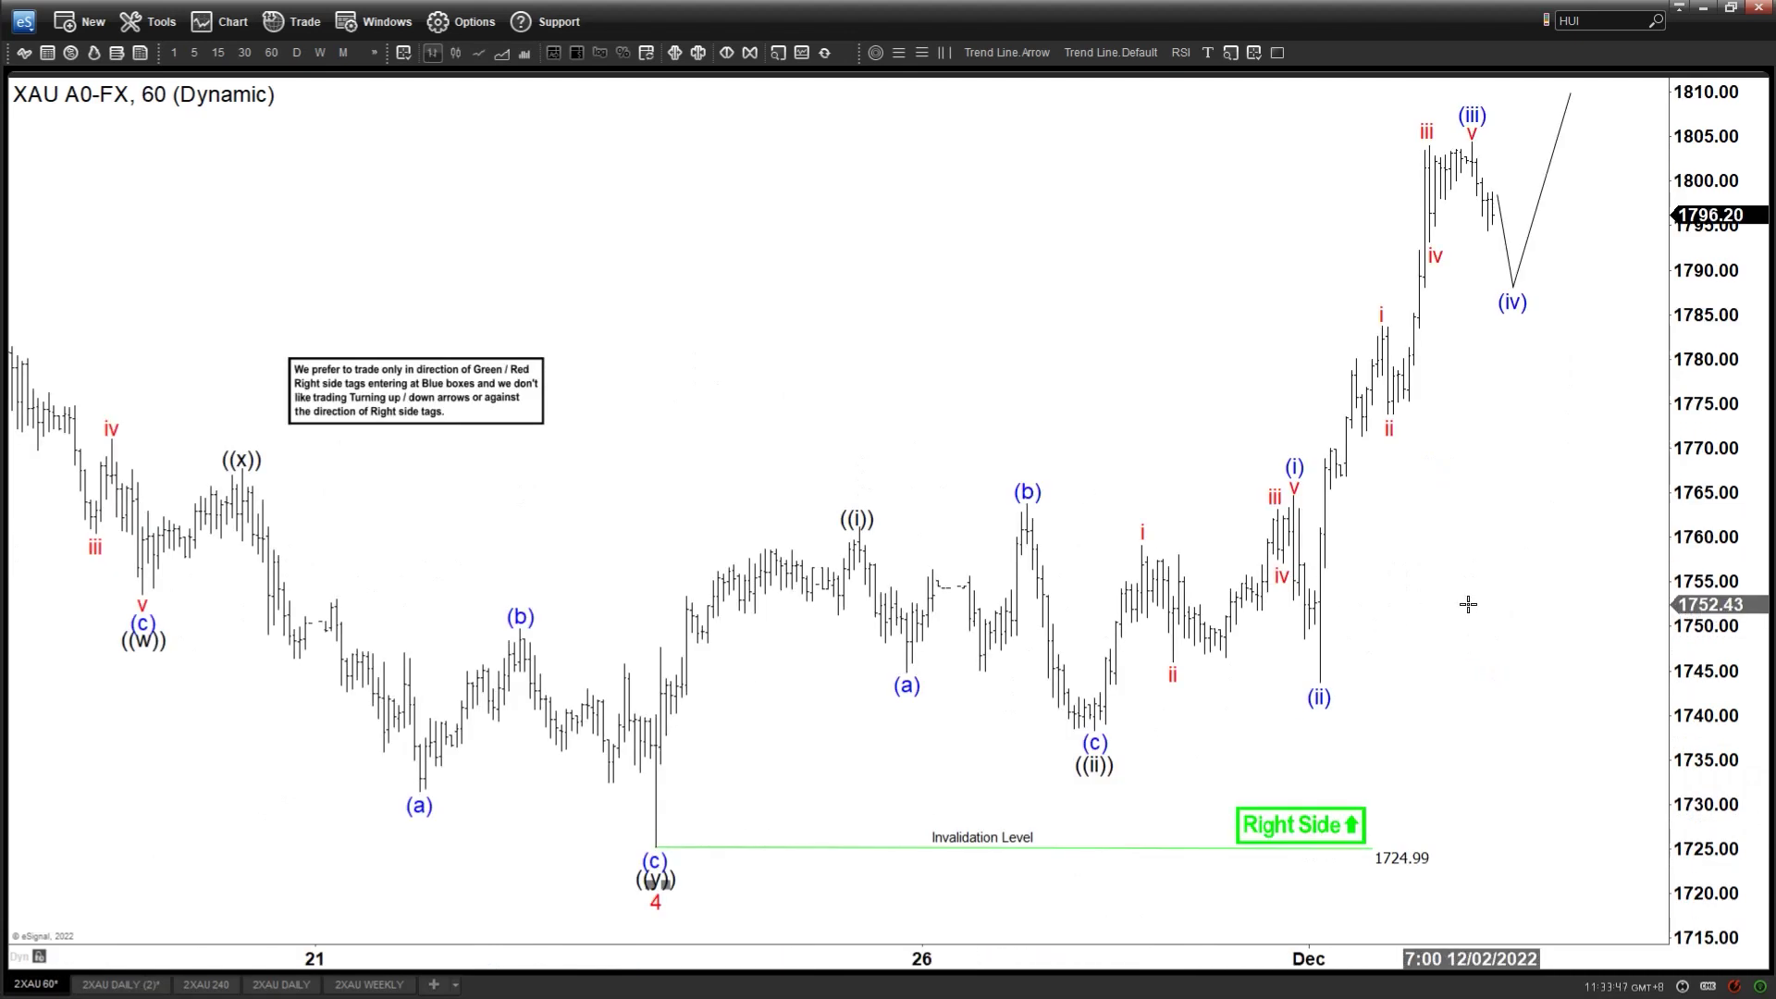